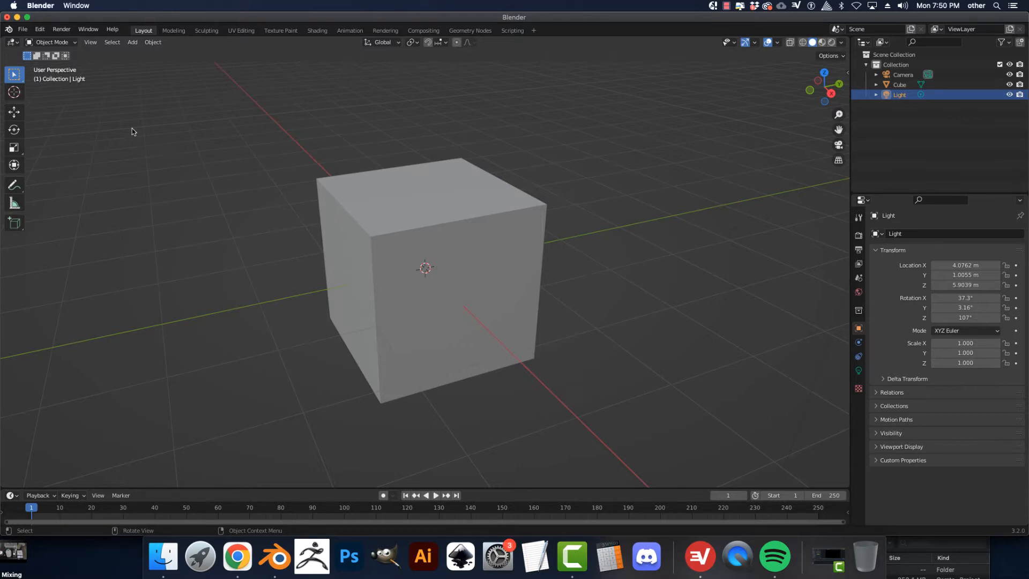
- Add a Multiresolution modifier to the cube and subdivide it up to level 9
{"action": "left_click", "coordinate": [408, 226]}
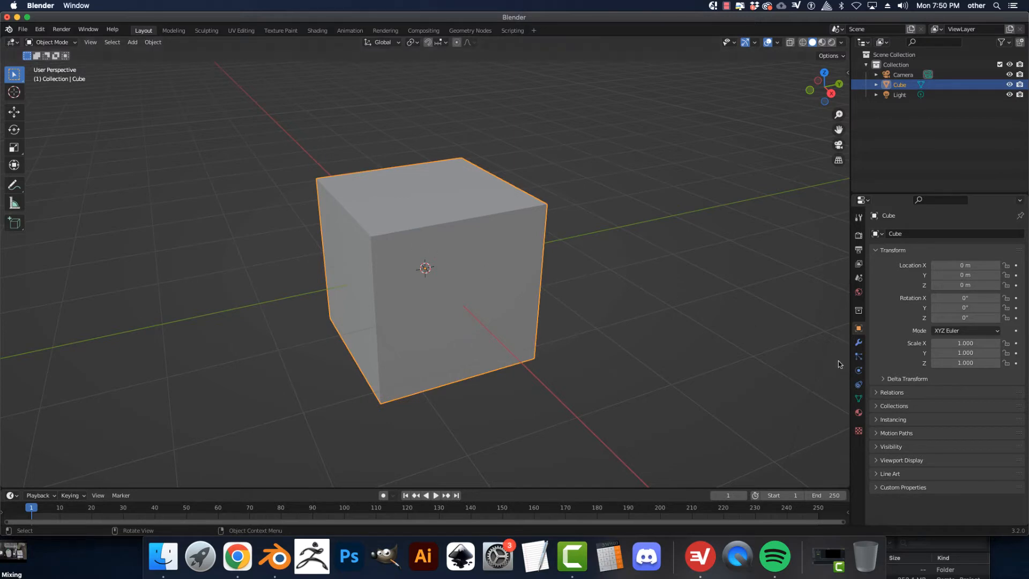
{"action": "left_click", "coordinate": [858, 342]}
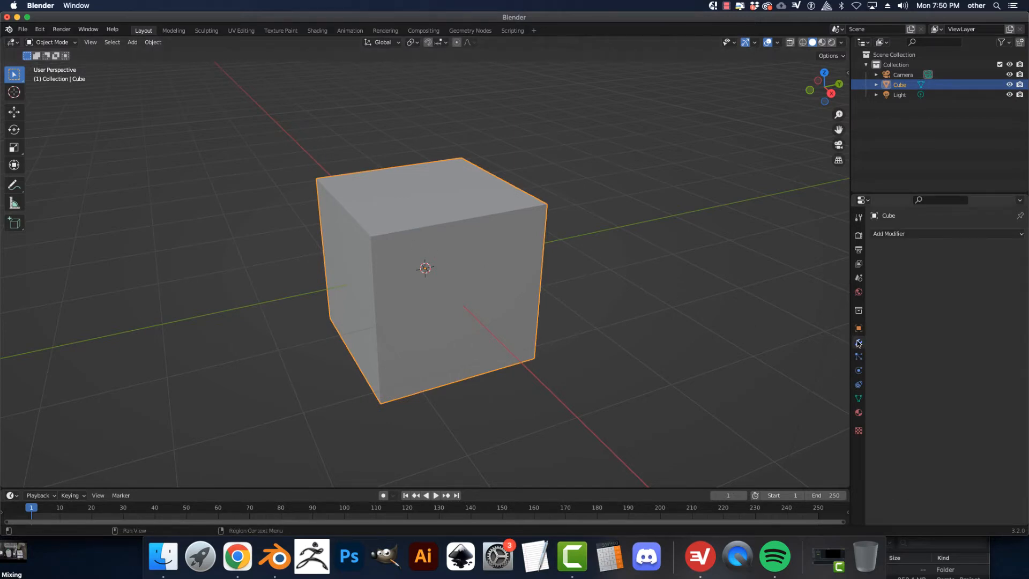
{"action": "left_click", "coordinate": [894, 236]}
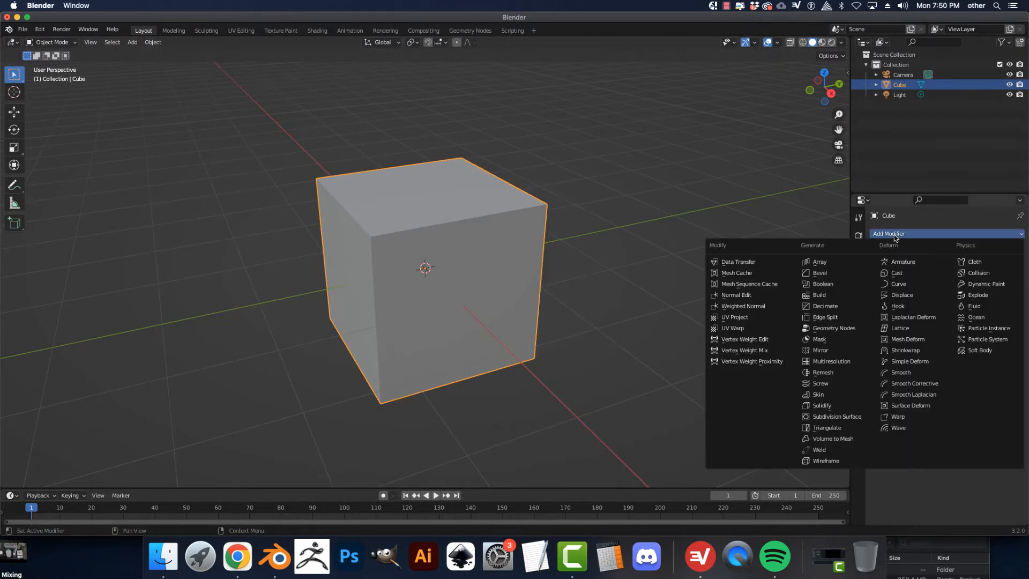
{"action": "left_click", "coordinate": [828, 364]}
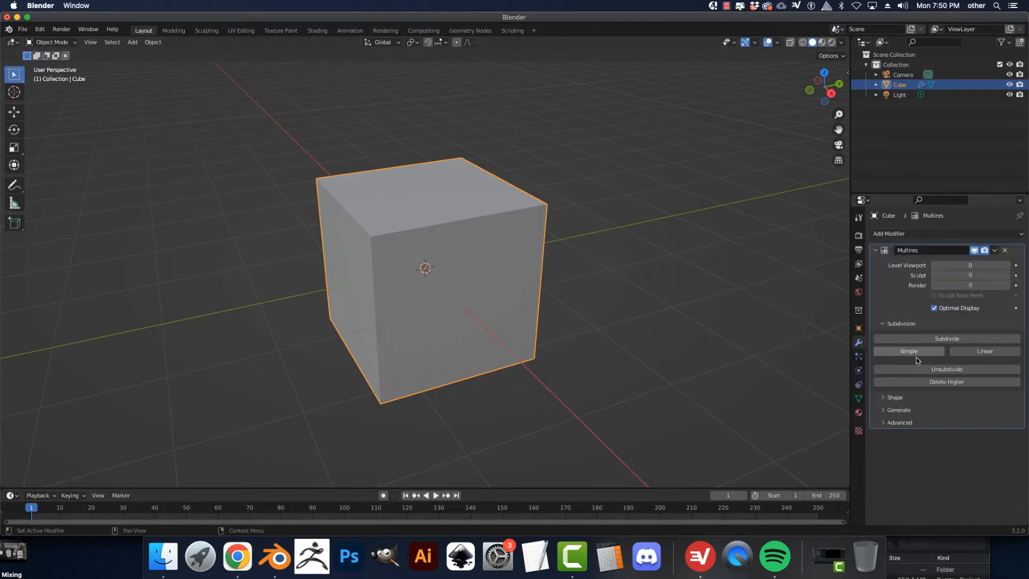
{"action": "left_click", "coordinate": [936, 339]}
{"action": "left_click", "coordinate": [935, 339]}
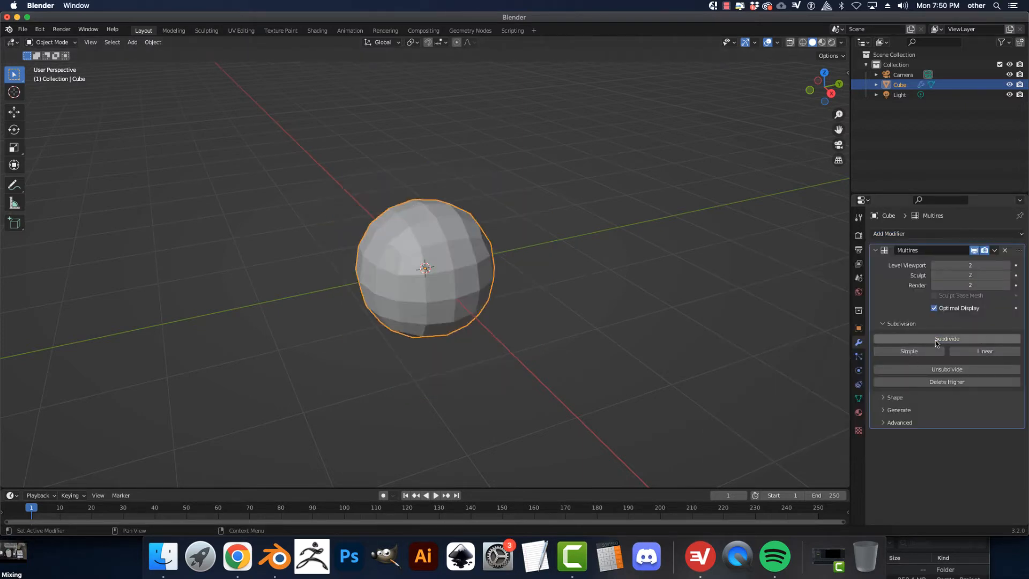
{"action": "left_click", "coordinate": [936, 338]}
{"action": "left_click", "coordinate": [935, 339]}
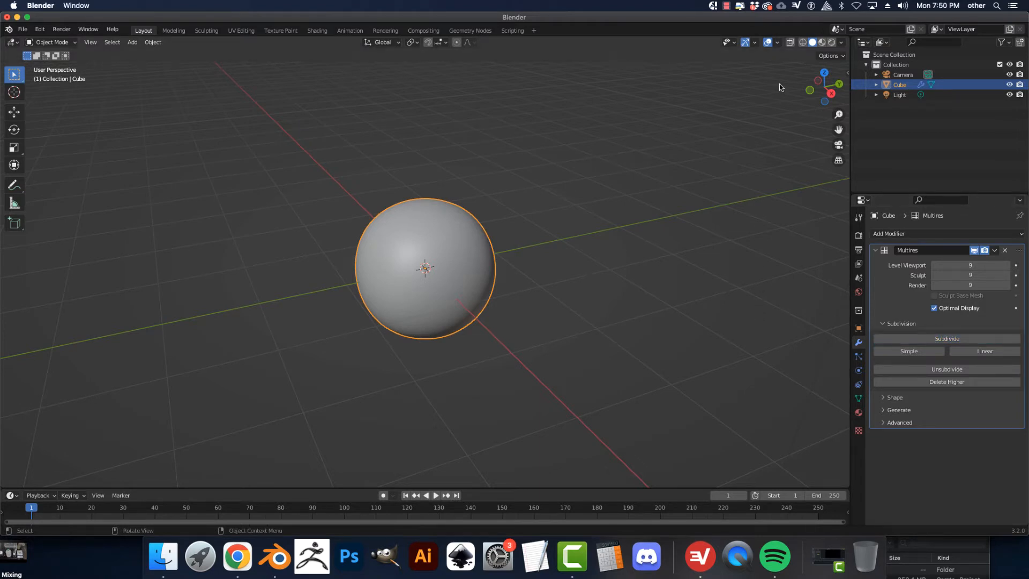
- Turn on the Statistics overlay in the viewport and inspect the subdivided mesh up close
{"action": "left_click", "coordinate": [776, 43]}
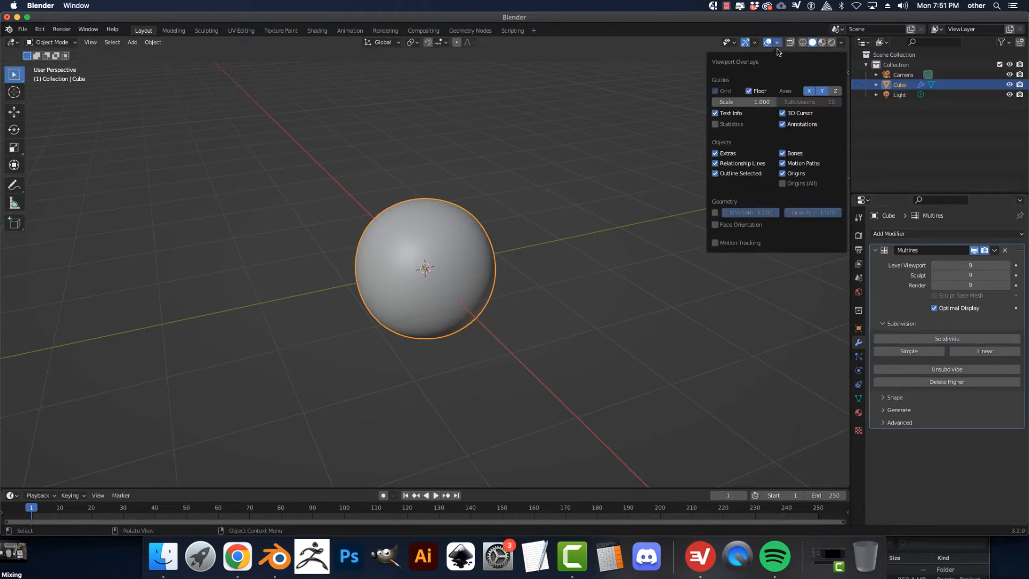
{"action": "left_click", "coordinate": [716, 126]}
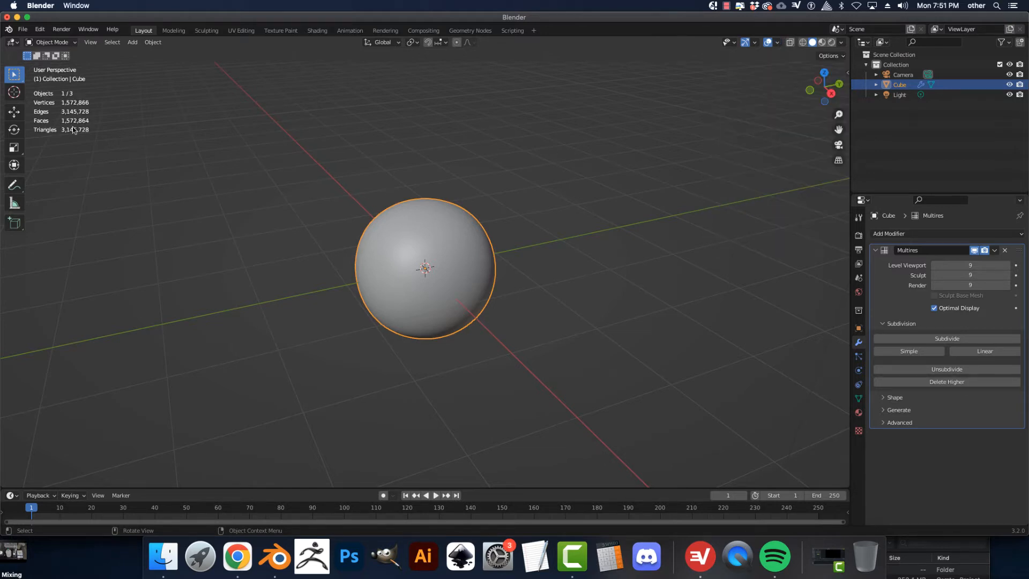
{"action": "scroll", "coordinate": [63, 126], "scroll_direction": "up", "scroll_amount": 2}
{"action": "scroll", "coordinate": [64, 126], "scroll_direction": "up", "scroll_amount": 3}
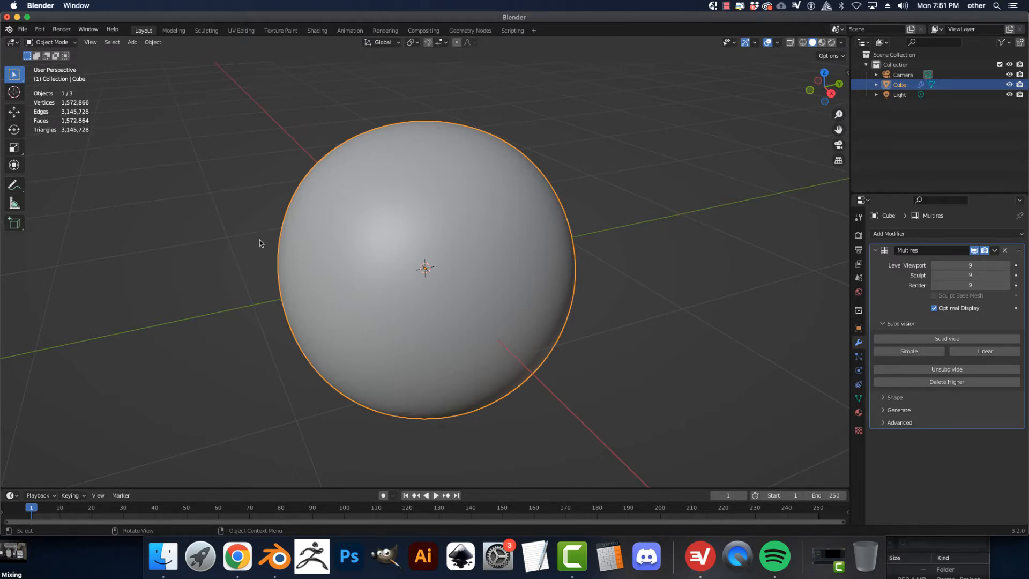
{"action": "scroll", "coordinate": [163, 210], "scroll_direction": "up", "scroll_amount": 2}
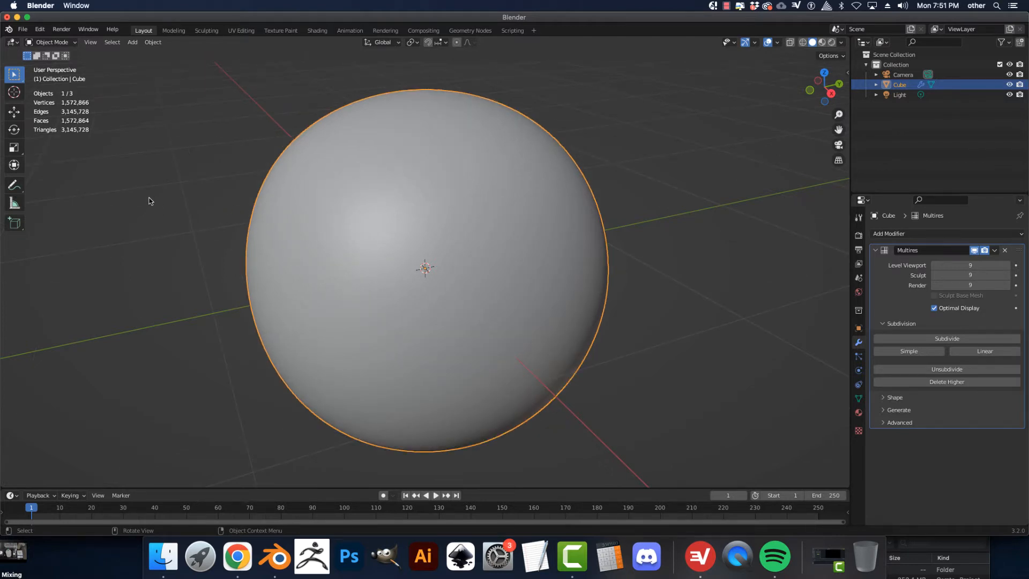
- Apply the Multires modifier to the subdivided cube
{"action": "left_click", "coordinate": [994, 250]}
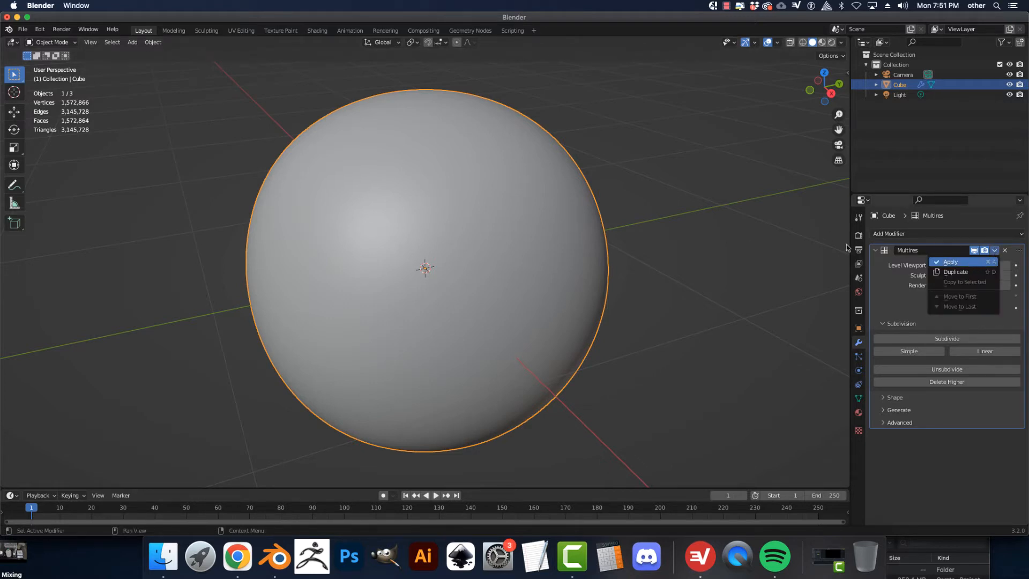
{"action": "key", "text": "ctrl+a"}
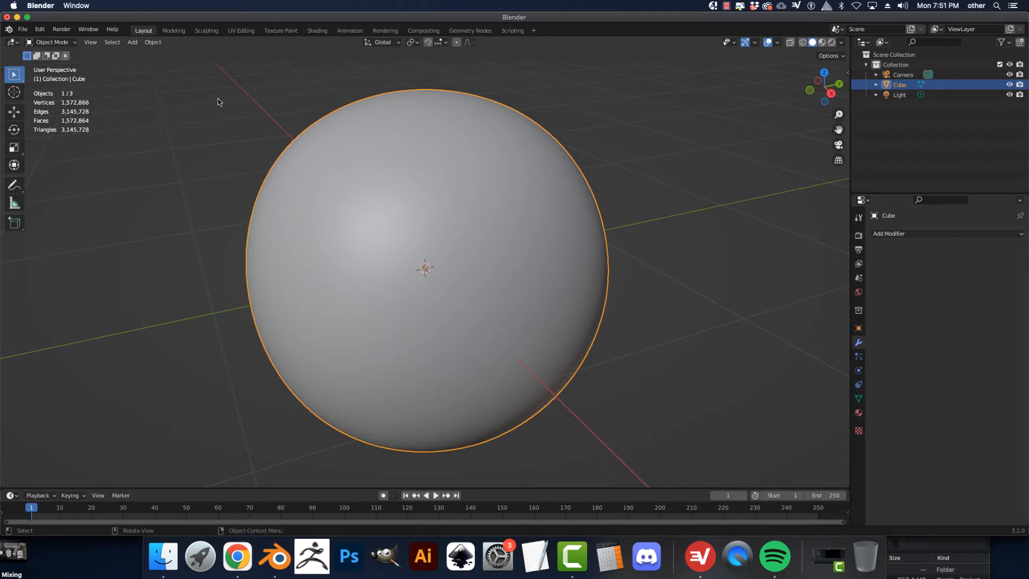
- Switch the cube to Sculpt Mode and display the active Draw brush's settings
{"action": "left_click", "coordinate": [52, 42]}
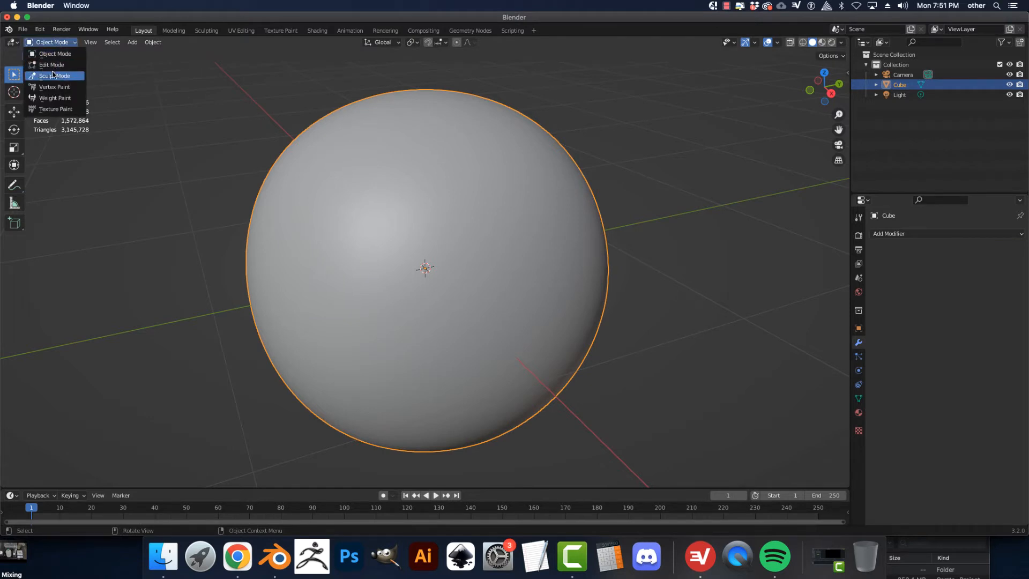
{"action": "key", "text": "Return"}
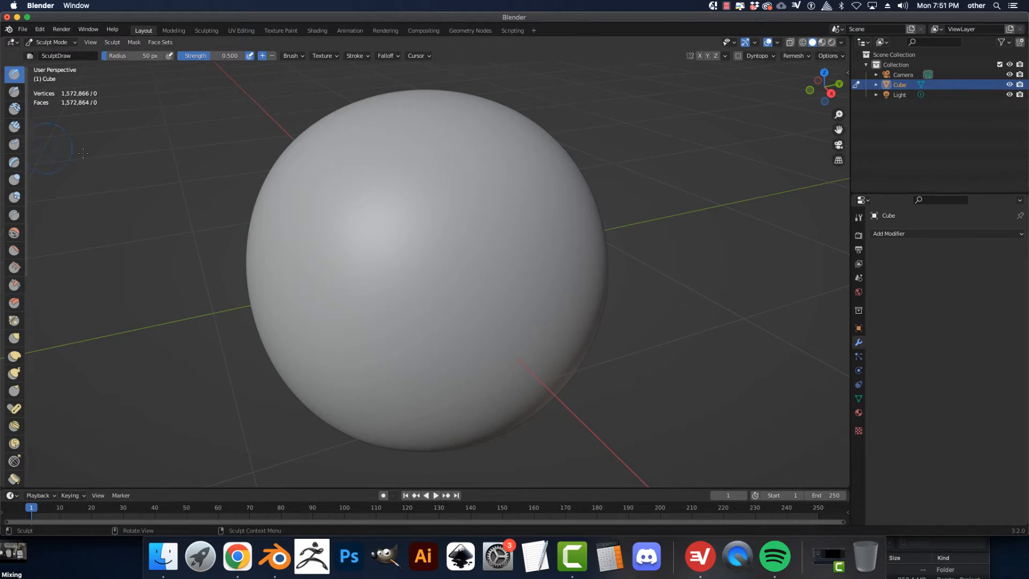
{"action": "left_click", "coordinate": [859, 218]}
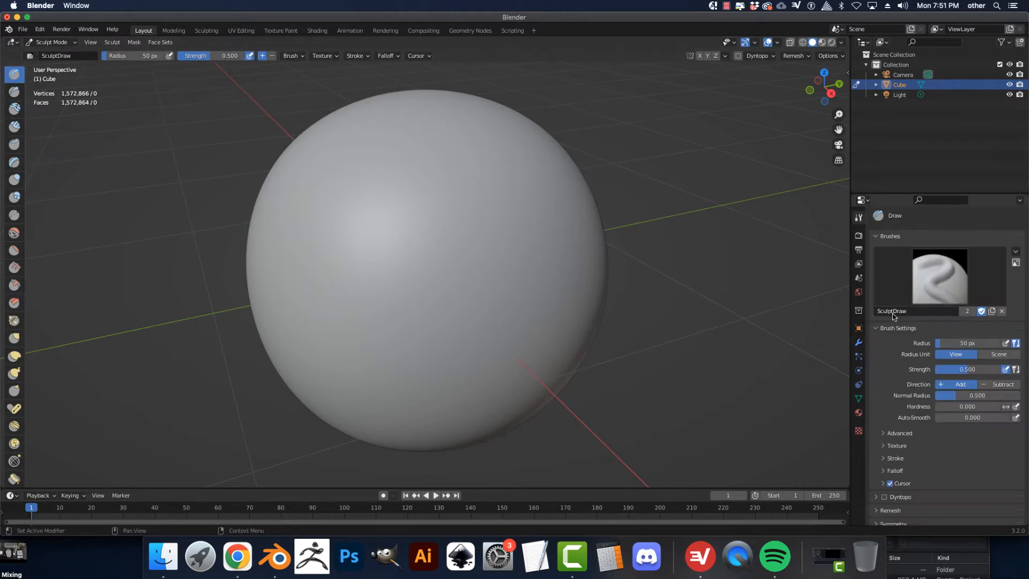
{"action": "scroll", "coordinate": [892, 314], "scroll_direction": "down", "scroll_amount": 2}
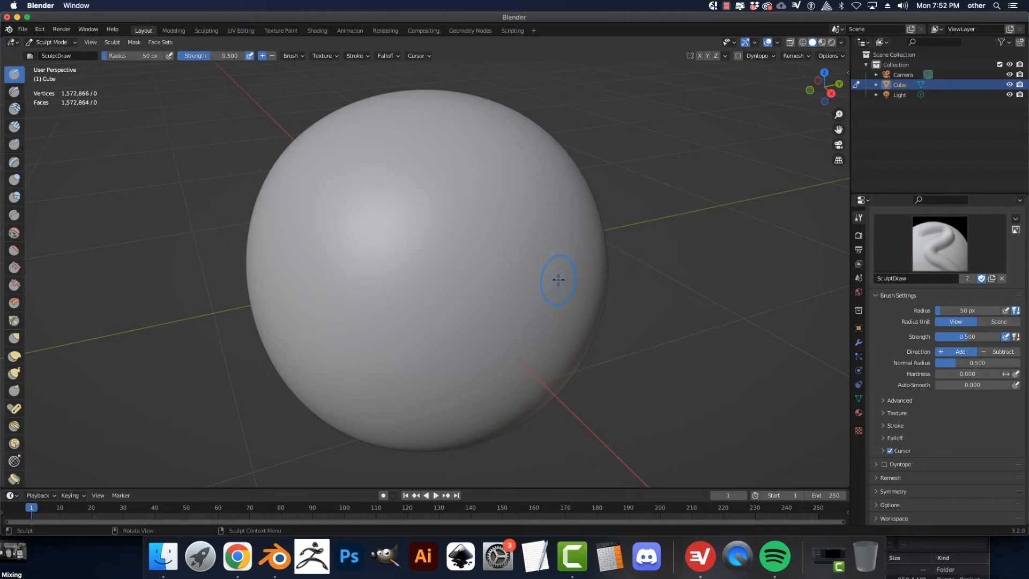
- Enlarge the Draw brush's radius to 123 px over the sphere
{"action": "key", "text": "f"}
{"action": "left_click", "coordinate": [399, 208]}
{"action": "key", "text": "bracketright"}
{"action": "key", "text": "bracketleft"}
{"action": "key", "text": "bracketright"}
{"action": "key", "text": "bracketleft"}
{"action": "key", "text": "bracketright"}
{"action": "key", "text": "bracketright"}
{"action": "key", "text": "bracketleft"}
{"action": "key", "text": "bracketright"}
{"action": "key", "text": "bracketleft"}
{"action": "key", "text": "bracketright"}
{"action": "key", "text": "bracketleft"}
{"action": "key", "text": "bracketright"}
{"action": "key", "text": "bracketleft"}
{"action": "key", "text": "bracketright"}
{"action": "key", "text": "bracketright"}
{"action": "key", "text": "bracketright"}
{"action": "key", "text": "bracketright"}
{"action": "key", "text": "bracketright"}
{"action": "key", "text": "bracketright"}
{"action": "key", "text": "bracketright"}
{"action": "key", "text": "bracketright"}
{"action": "key", "text": "bracketright"}
{"action": "key", "text": "bracketright"}
{"action": "key", "text": "bracketright"}
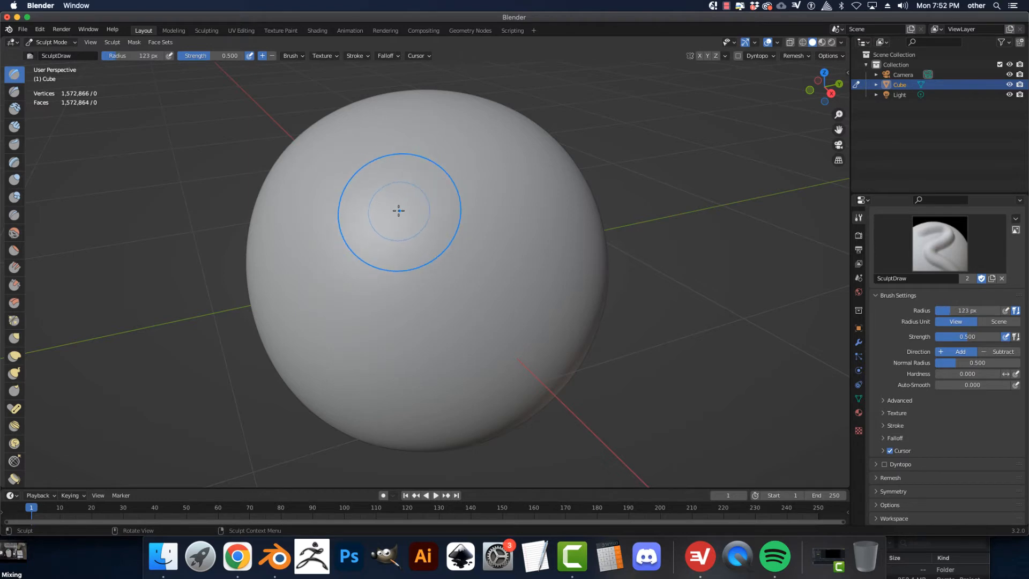
- Reduce the Draw brush's radius to 51 px
{"action": "key", "text": "bracketleft"}
{"action": "key", "text": "bracketleft"}
{"action": "key", "text": "bracketleft"}
{"action": "key", "text": "bracketleft"}
{"action": "key", "text": "bracketleft"}
{"action": "key", "text": "bracketleft"}
{"action": "key", "text": "bracketleft"}
{"action": "key", "text": "bracketleft"}
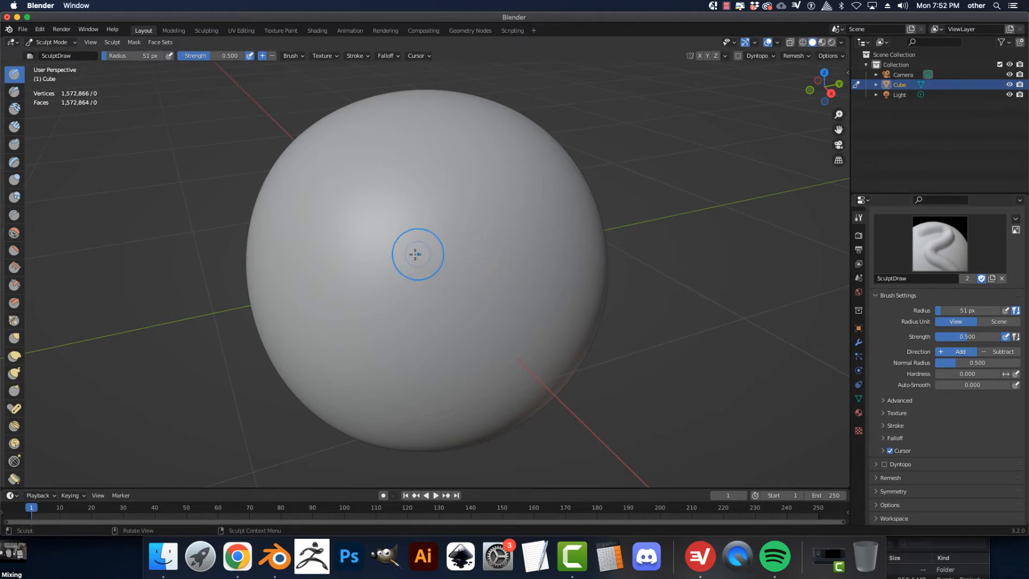
- Compare the brush size with the sphere at different zoom levels and set its radius to 34 px
{"action": "scroll", "coordinate": [417, 277], "scroll_direction": "up", "scroll_amount": 5}
{"action": "scroll", "coordinate": [416, 277], "scroll_direction": "down", "scroll_amount": 5}
{"action": "scroll", "coordinate": [417, 277], "scroll_direction": "up", "scroll_amount": 3}
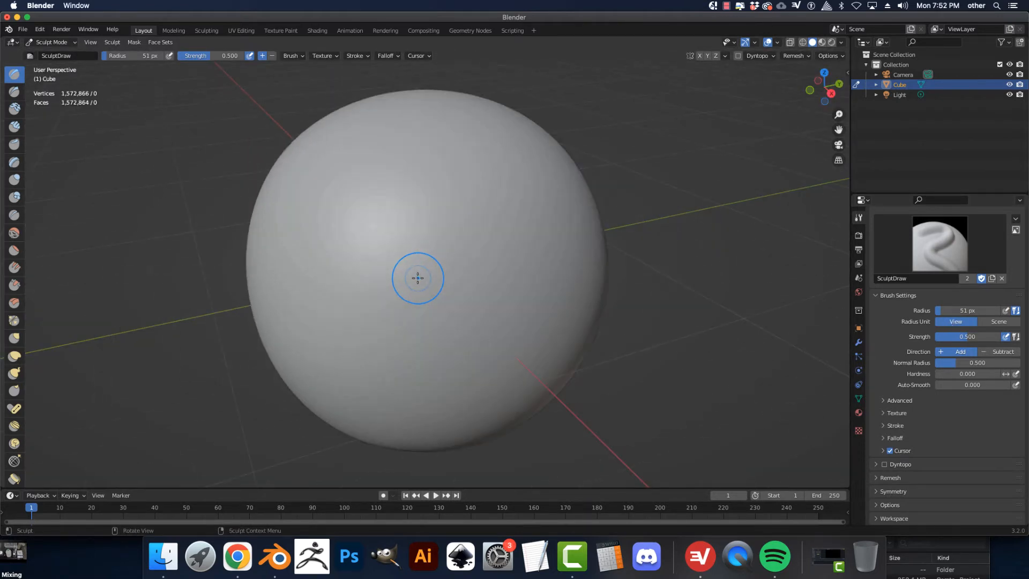
{"action": "scroll", "coordinate": [417, 277], "scroll_direction": "down", "scroll_amount": 4}
{"action": "scroll", "coordinate": [417, 276], "scroll_direction": "up", "scroll_amount": 5}
{"action": "key", "text": "bracketleft"}
{"action": "key", "text": "bracketleft"}
{"action": "key", "text": "bracketleft"}
{"action": "key", "text": "bracketleft"}
{"action": "key", "text": "bracketleft"}
{"action": "key", "text": "bracketleft"}
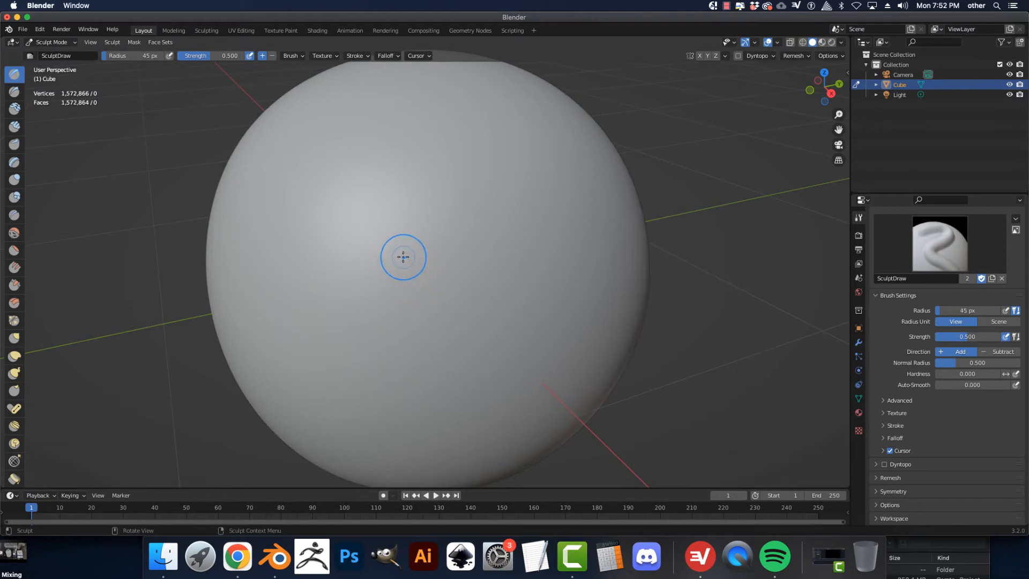
{"action": "key", "text": "bracketleft"}
{"action": "key", "text": "bracketleft"}
{"action": "key", "text": "bracketright"}
{"action": "key", "text": "bracketright"}
{"action": "key", "text": "bracketright"}
{"action": "key", "text": "bracketright"}
{"action": "key", "text": "bracketright"}
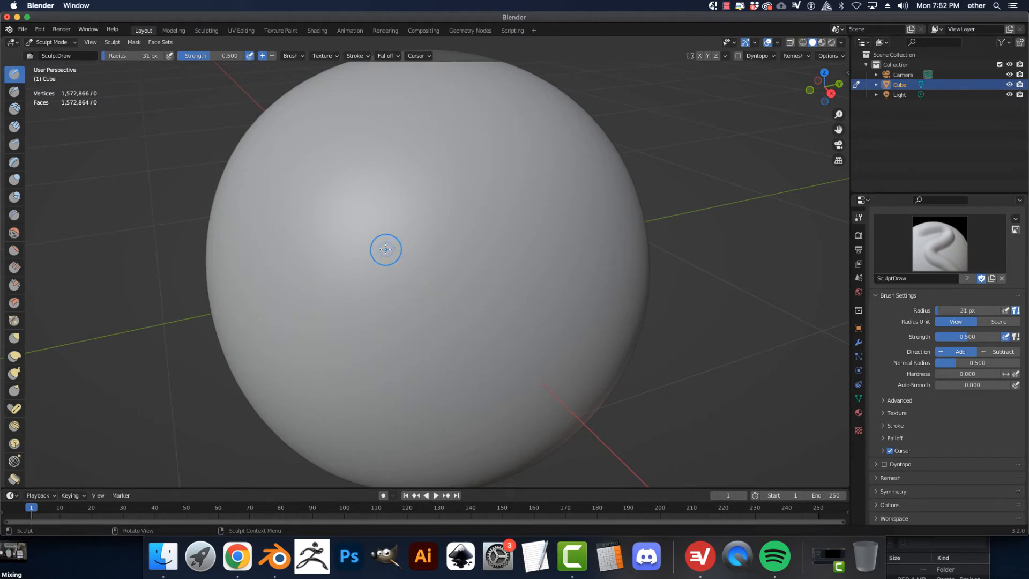
- Sculpt three wavy test strokes across the front of the sphere, each at a different zoom level, with the View radius unit
{"action": "mouse_move", "coordinate": [324, 239]}
{"action": "left_mouse_down"}
{"action": "mouse_move", "coordinate": [301, 236]}
{"action": "mouse_move", "coordinate": [340, 224]}
{"action": "mouse_move", "coordinate": [418, 268]}
{"action": "mouse_move", "coordinate": [515, 201]}
{"action": "mouse_move", "coordinate": [583, 249]}
{"action": "mouse_move", "coordinate": [596, 238]}
{"action": "mouse_move", "coordinate": [491, 210]}
{"action": "mouse_move", "coordinate": [426, 248]}
{"action": "mouse_move", "coordinate": [305, 232]}
{"action": "left_mouse_up"}
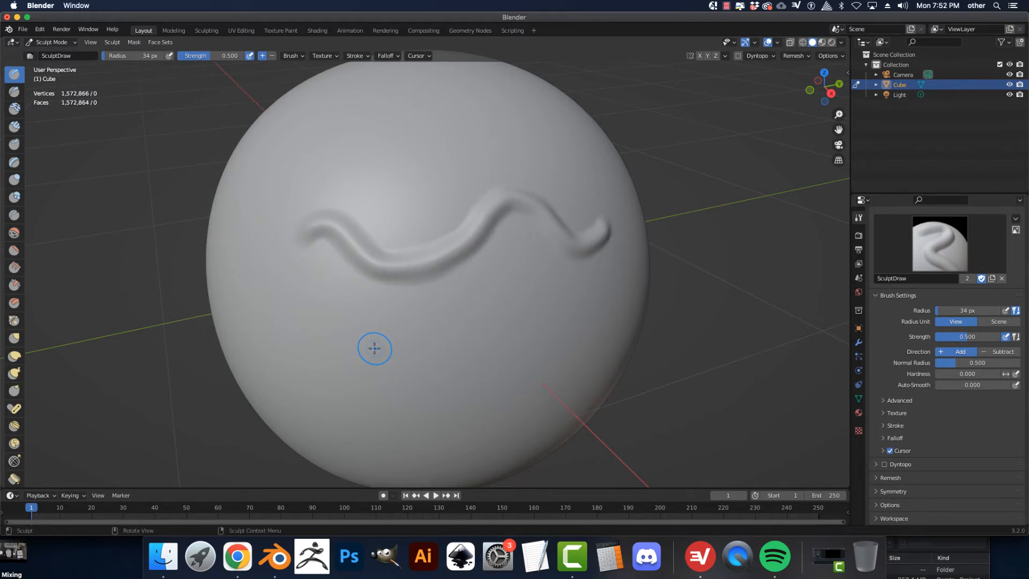
{"action": "scroll", "coordinate": [373, 343], "scroll_direction": "down", "scroll_amount": 2}
{"action": "mouse_move", "coordinate": [372, 333]}
{"action": "left_mouse_down"}
{"action": "mouse_move", "coordinate": [369, 316]}
{"action": "mouse_move", "coordinate": [404, 332]}
{"action": "mouse_move", "coordinate": [453, 295]}
{"action": "mouse_move", "coordinate": [509, 320]}
{"action": "mouse_move", "coordinate": [513, 262]}
{"action": "left_mouse_up"}
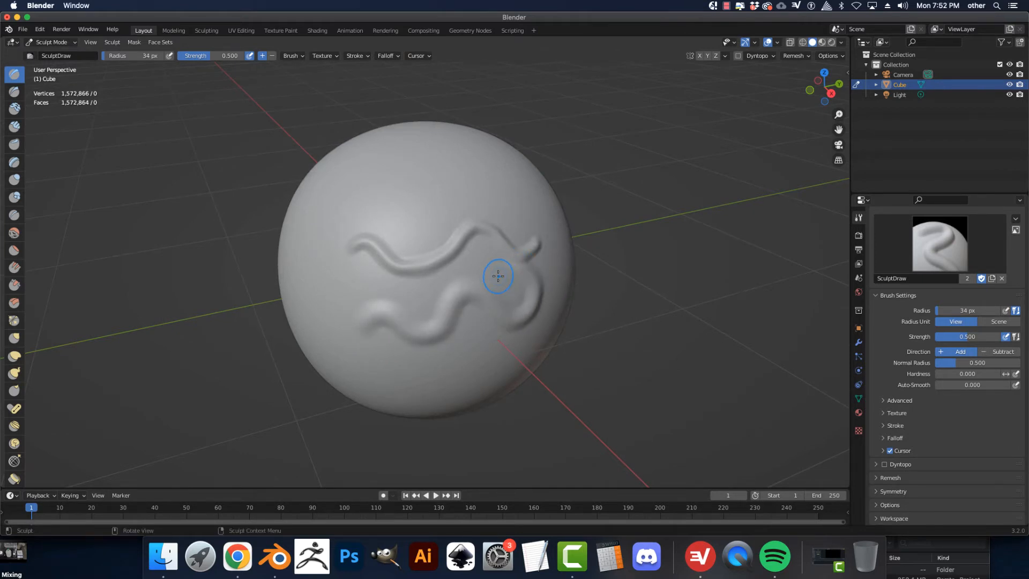
{"action": "scroll", "coordinate": [496, 277], "scroll_direction": "up", "scroll_amount": 5}
{"action": "mouse_move", "coordinate": [669, 287]}
{"action": "left_mouse_down"}
{"action": "mouse_move", "coordinate": [606, 289]}
{"action": "mouse_move", "coordinate": [524, 368]}
{"action": "mouse_move", "coordinate": [333, 356]}
{"action": "mouse_move", "coordinate": [211, 326]}
{"action": "mouse_move", "coordinate": [187, 361]}
{"action": "left_mouse_up"}
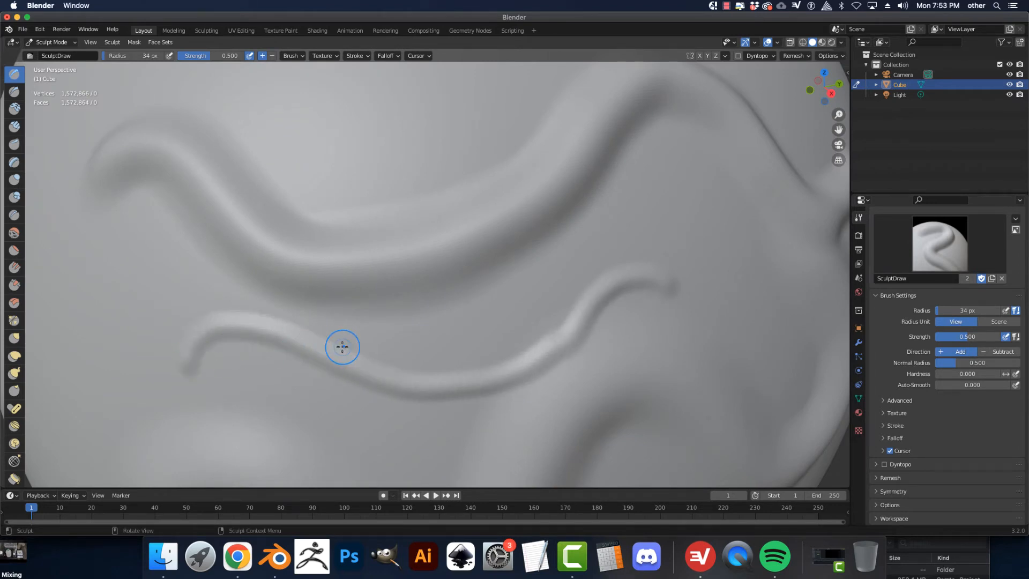
{"action": "scroll", "coordinate": [339, 346], "scroll_direction": "down", "scroll_amount": 5}
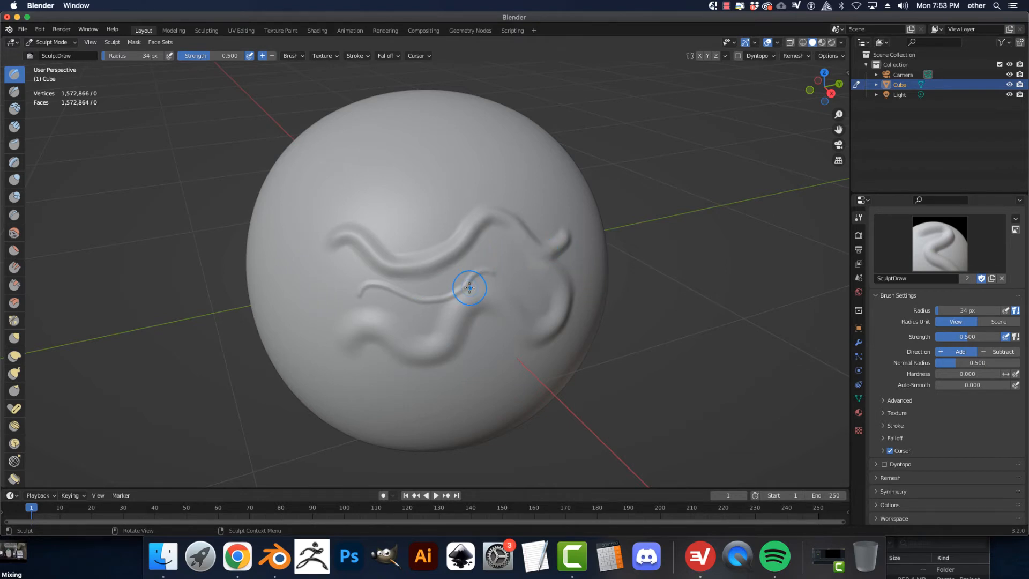
- Undo the three test strokes and set the brush's radius unit to Scene
{"action": "key", "text": "super+z"}
{"action": "key", "text": "super+z"}
{"action": "key", "text": "super+z"}
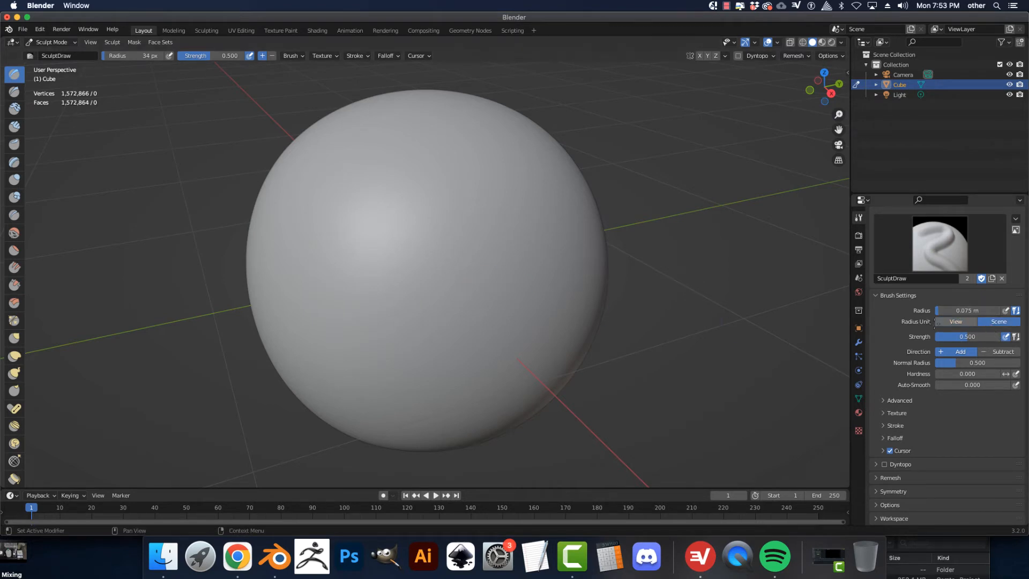
{"action": "left_click", "coordinate": [989, 324]}
- Sculpt three wavy strokes one below another on the sphere at different zoom levels, using the Scene radius unit
{"action": "mouse_move", "coordinate": [275, 244]}
{"action": "left_mouse_down"}
{"action": "mouse_move", "coordinate": [543, 216]}
{"action": "mouse_move", "coordinate": [538, 229]}
{"action": "mouse_move", "coordinate": [495, 211]}
{"action": "mouse_move", "coordinate": [391, 248]}
{"action": "mouse_move", "coordinate": [276, 222]}
{"action": "left_mouse_up"}
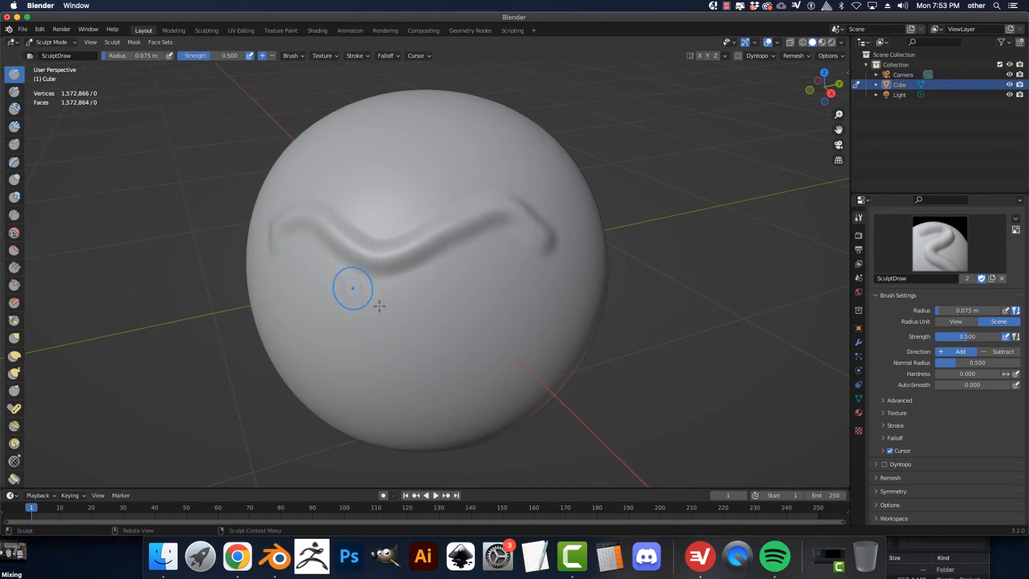
{"action": "scroll", "coordinate": [397, 322], "scroll_direction": "up", "scroll_amount": 8}
{"action": "mouse_move", "coordinate": [683, 391]}
{"action": "left_mouse_down"}
{"action": "mouse_move", "coordinate": [633, 349]}
{"action": "mouse_move", "coordinate": [305, 448]}
{"action": "mouse_move", "coordinate": [187, 402]}
{"action": "mouse_move", "coordinate": [395, 420]}
{"action": "mouse_move", "coordinate": [613, 335]}
{"action": "mouse_move", "coordinate": [694, 399]}
{"action": "mouse_move", "coordinate": [534, 356]}
{"action": "mouse_move", "coordinate": [289, 399]}
{"action": "mouse_move", "coordinate": [241, 367]}
{"action": "left_mouse_up"}
{"action": "scroll", "coordinate": [289, 409], "scroll_direction": "up", "scroll_amount": 5}
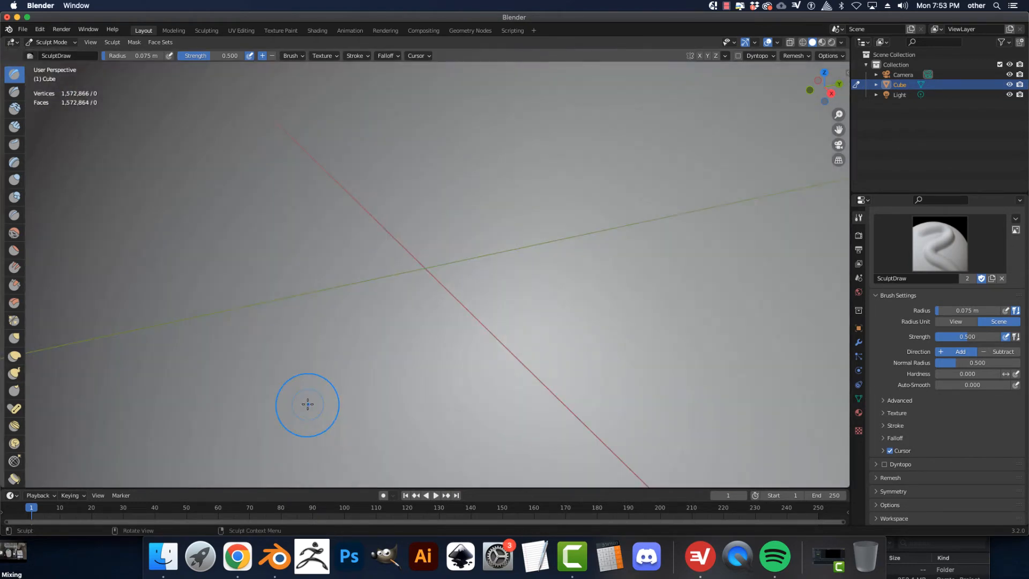
{"action": "scroll", "coordinate": [310, 401], "scroll_direction": "down", "scroll_amount": 9}
{"action": "middle_click_drag", "start_coordinate": [411, 427], "coordinate": [424, 412]}
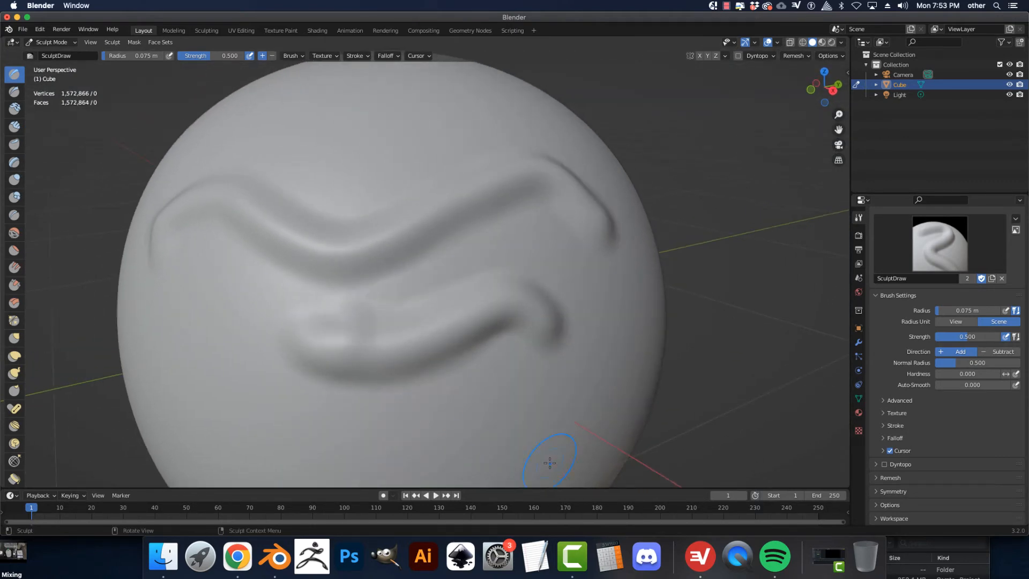
{"action": "mouse_move", "coordinate": [550, 462]}
{"action": "left_mouse_down"}
{"action": "mouse_move", "coordinate": [557, 436]}
{"action": "mouse_move", "coordinate": [320, 480]}
{"action": "mouse_move", "coordinate": [557, 434]}
{"action": "mouse_move", "coordinate": [509, 431]}
{"action": "mouse_move", "coordinate": [391, 479]}
{"action": "mouse_move", "coordinate": [500, 429]}
{"action": "left_mouse_up"}
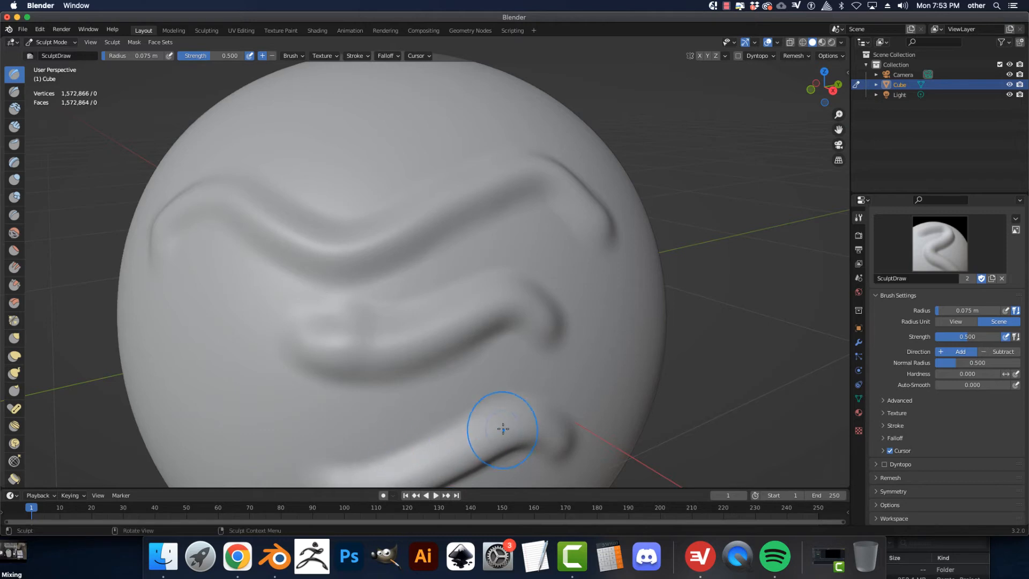
{"action": "scroll", "coordinate": [503, 427], "scroll_direction": "down", "scroll_amount": 4}
{"action": "middle_click_drag", "start_coordinate": [575, 387], "coordinate": [484, 292]}
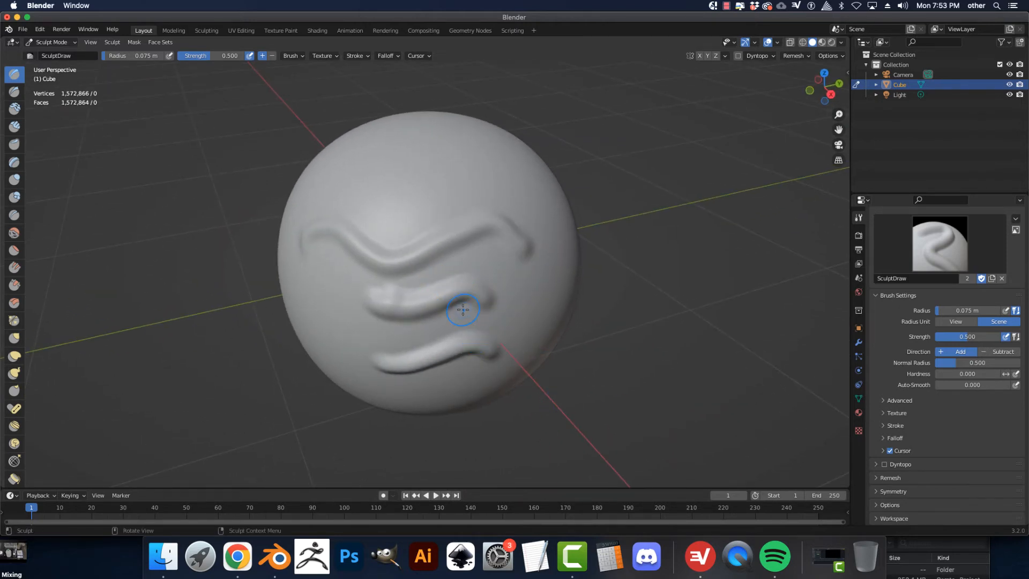
- Undo the three strokes made with the Scene radius unit
{"action": "key", "text": "super+z"}
{"action": "key", "text": "super+z"}
{"action": "key", "text": "super+z"}
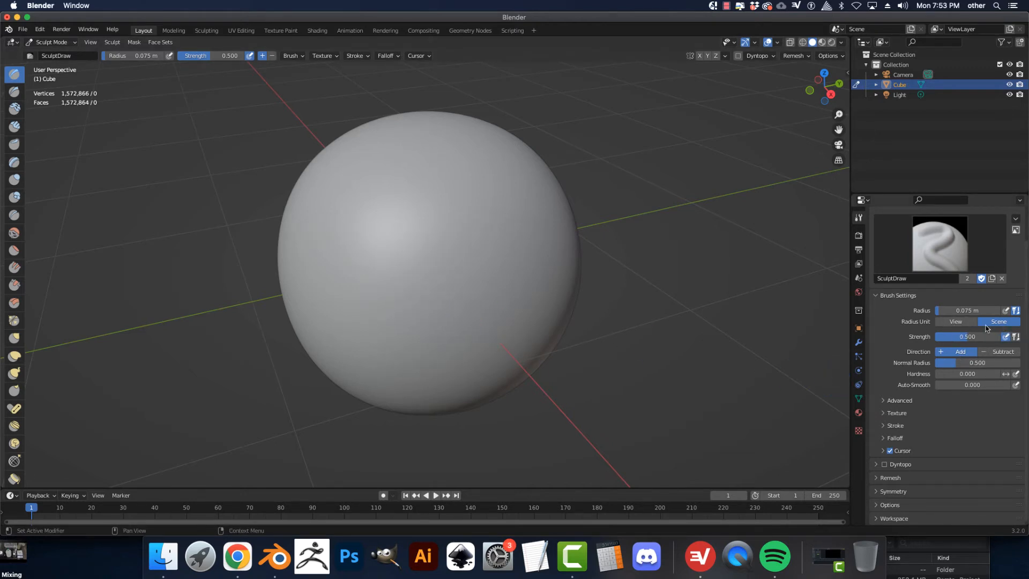
- Set the Draw brush's strength to 0.909 and its radius to 0.18 m
{"action": "left_click_drag", "start_coordinate": [962, 339], "coordinate": [989, 339]}
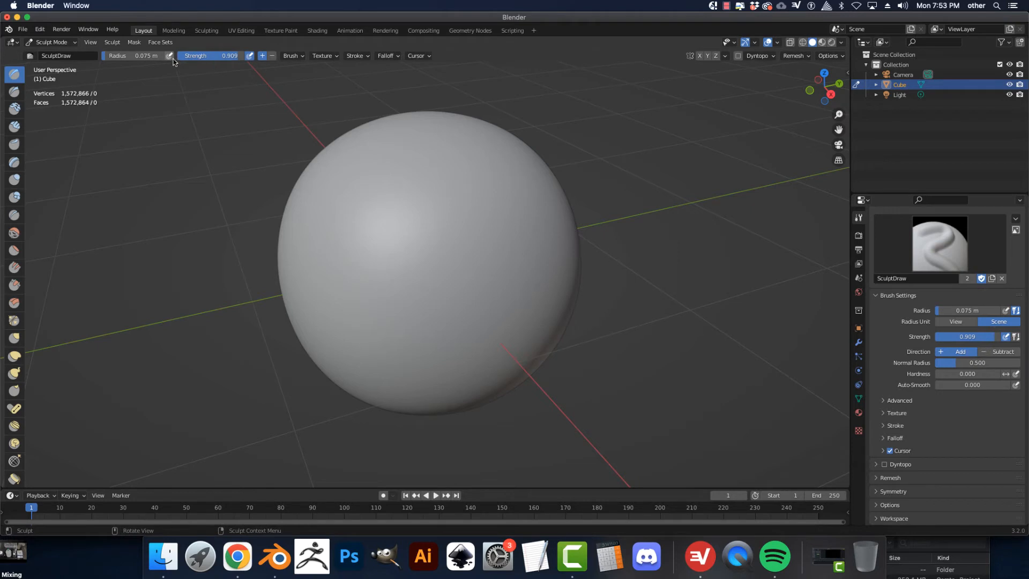
{"action": "left_click_drag", "start_coordinate": [121, 55], "coordinate": [141, 55]}
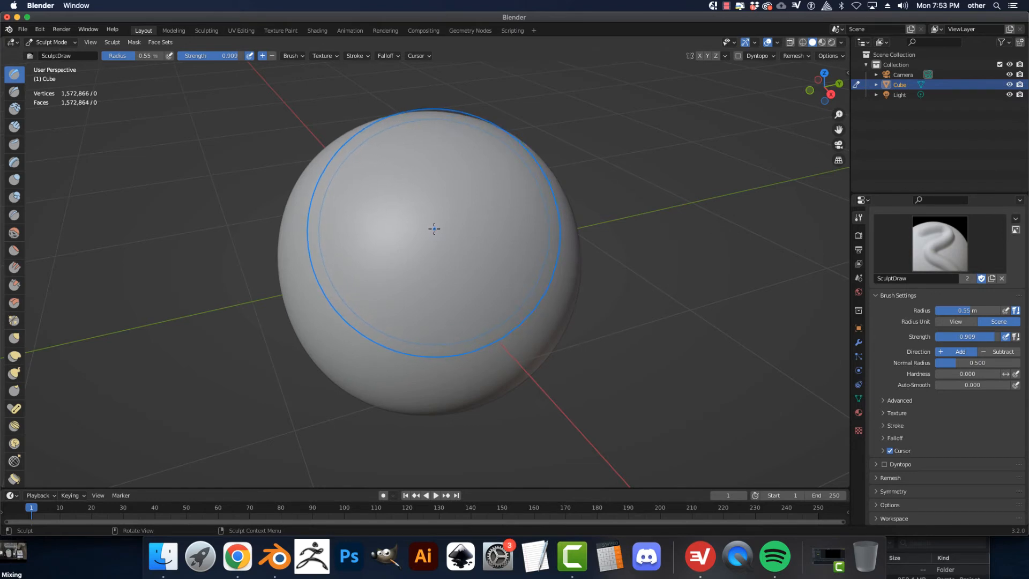
{"action": "left_click_drag", "start_coordinate": [136, 56], "coordinate": [112, 56]}
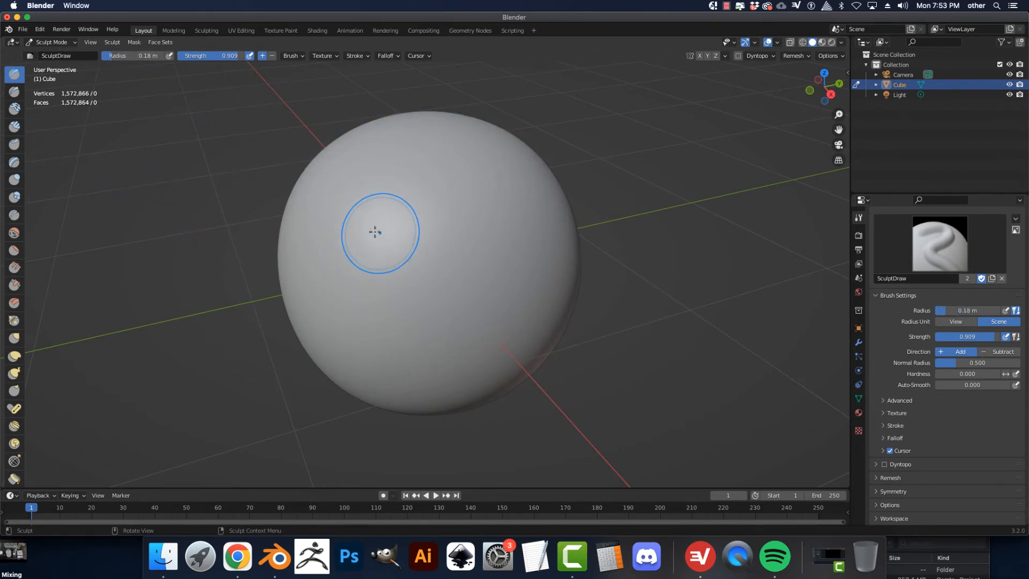
- Reduce the Draw brush's radius to 0.056 m
{"action": "key", "text": "bracketleft"}
{"action": "key", "text": "bracketleft"}
{"action": "key", "text": "bracketleft"}
{"action": "key", "text": "bracketleft"}
{"action": "key", "text": "bracketleft"}
{"action": "key", "text": "bracketleft"}
{"action": "key", "text": "bracketleft"}
{"action": "key", "text": "bracketleft"}
{"action": "key", "text": "bracketleft"}
{"action": "key", "text": "bracketleft"}
{"action": "key", "text": "bracketleft"}
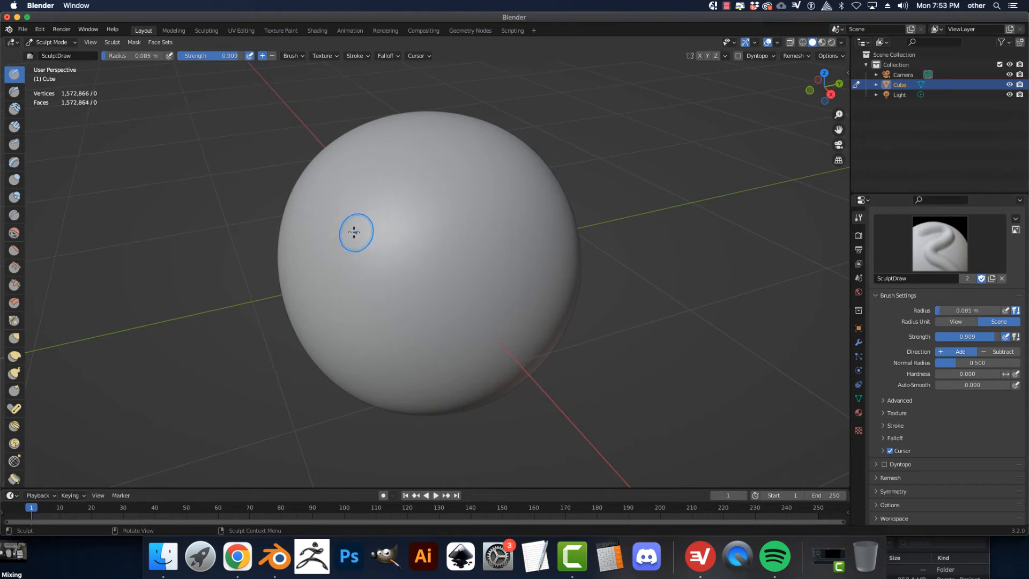
- Sculpt a raised wavy test stroke across the sphere and undo it
{"action": "mouse_move", "coordinate": [328, 231]}
{"action": "left_mouse_down"}
{"action": "mouse_move", "coordinate": [356, 213]}
{"action": "mouse_move", "coordinate": [421, 255]}
{"action": "mouse_move", "coordinate": [501, 206]}
{"action": "mouse_move", "coordinate": [549, 242]}
{"action": "left_mouse_up"}
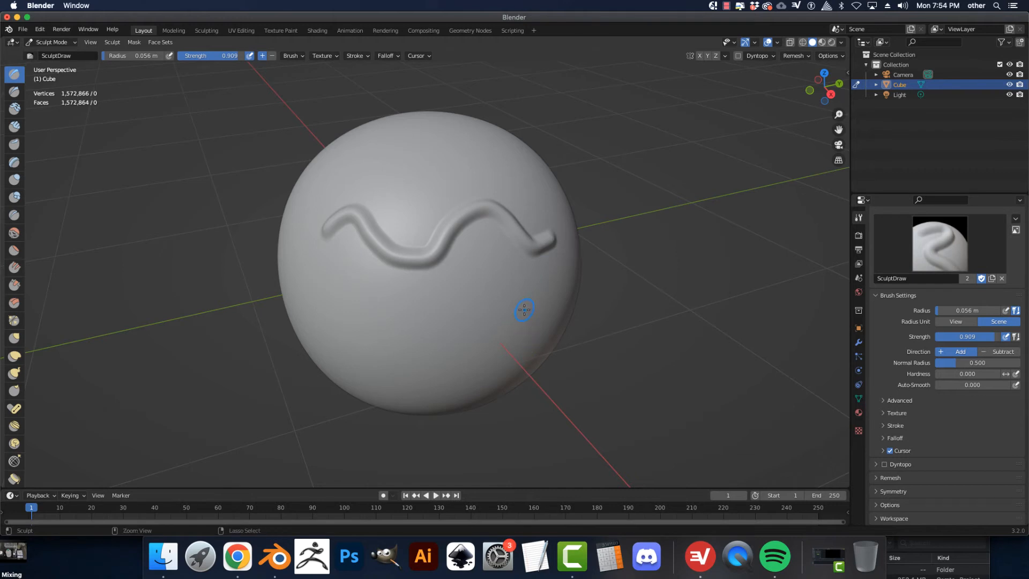
{"action": "key", "text": "ctrl+z"}
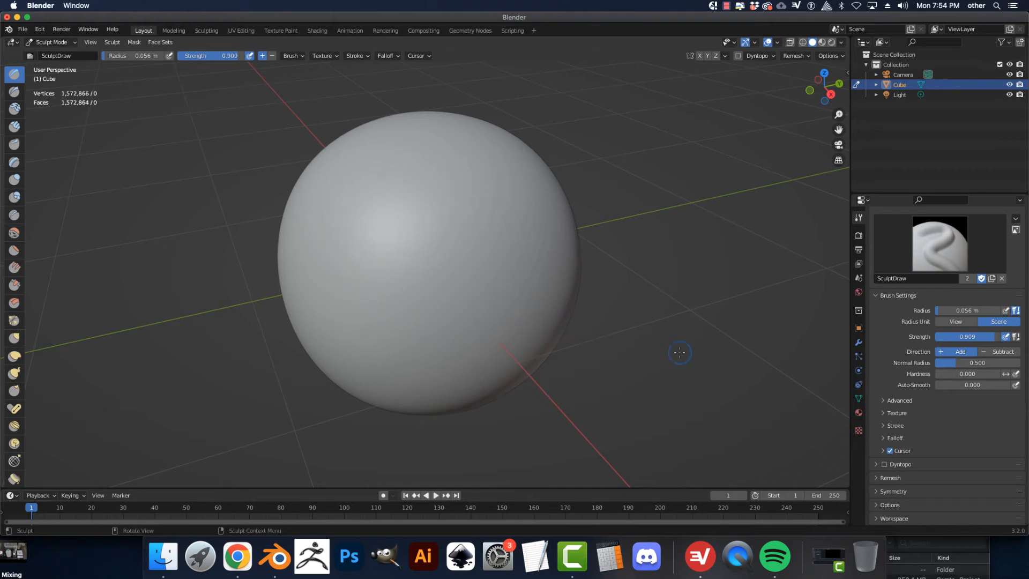
- Set the brush direction to Subtract, carve a wavy groove across the sphere and sculpt an inverted, raised wavy stroke below it
{"action": "left_click", "coordinate": [988, 350]}
{"action": "mouse_move", "coordinate": [520, 252]}
{"action": "left_mouse_down"}
{"action": "mouse_move", "coordinate": [483, 212]}
{"action": "mouse_move", "coordinate": [402, 259]}
{"action": "mouse_move", "coordinate": [296, 196]}
{"action": "left_mouse_up"}
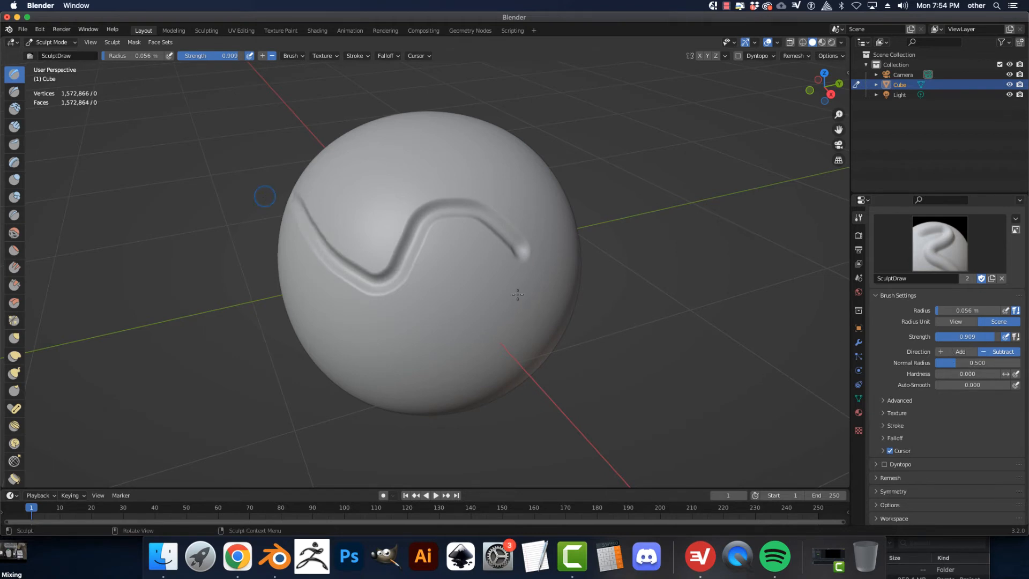
{"action": "mouse_move", "coordinate": [518, 294]}
{"action": "left_mouse_down", "text": "ctrl"}
{"action": "mouse_move", "coordinate": [509, 301]}
{"action": "mouse_move", "coordinate": [501, 275]}
{"action": "mouse_move", "coordinate": [405, 321]}
{"action": "mouse_move", "coordinate": [299, 283]}
{"action": "left_mouse_up", "text": "ctrl"}
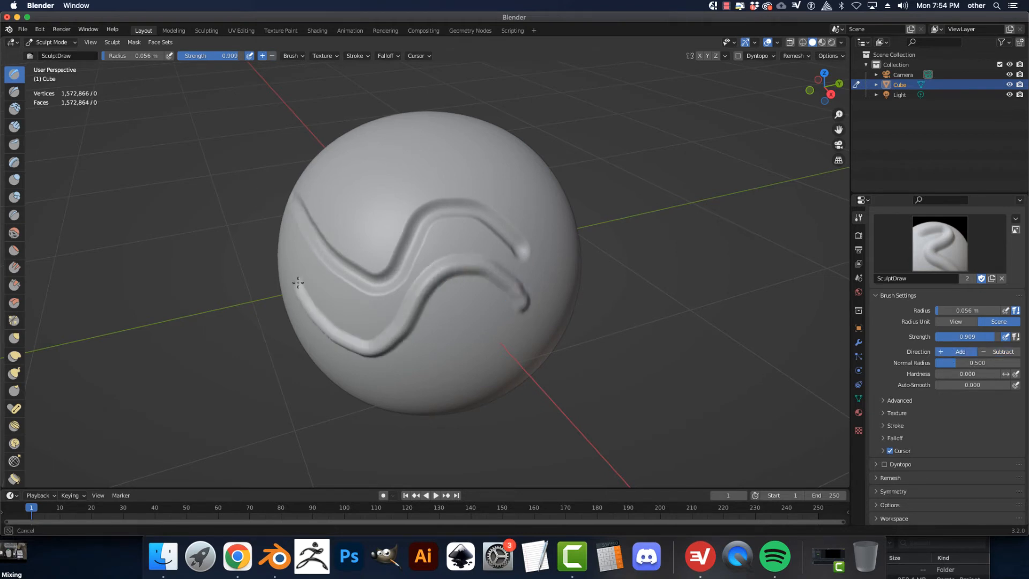
- Undo the carved groove and the raised stroke, and return the brush direction to Add
{"action": "key", "text": "ctrl+z"}
{"action": "key", "text": "ctrl+z"}
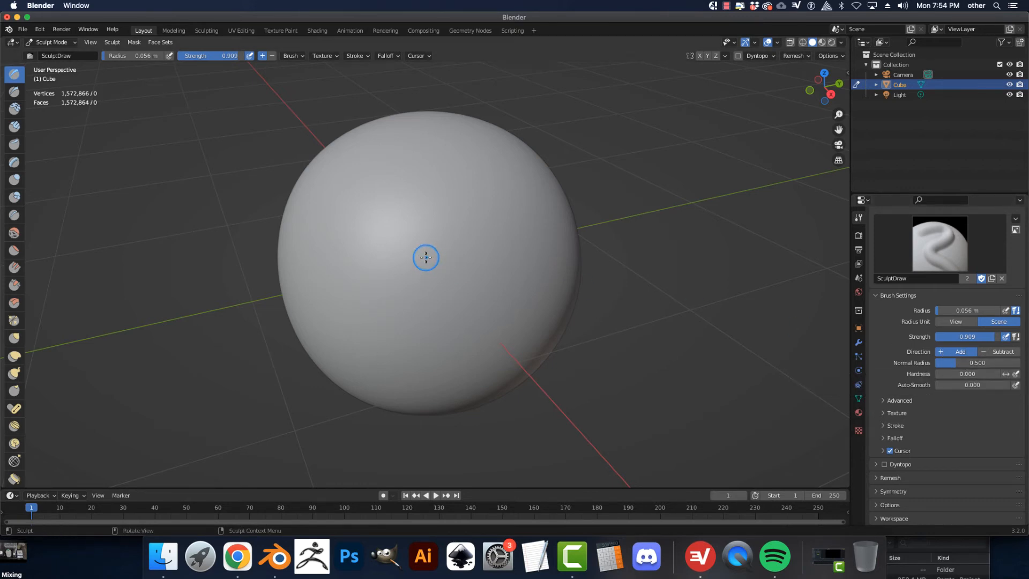
- Set the brush's hardness to 0.447 and sculpt a winding stroke on the front of the sphere
{"action": "scroll", "coordinate": [426, 257], "scroll_direction": "up", "scroll_amount": 3}
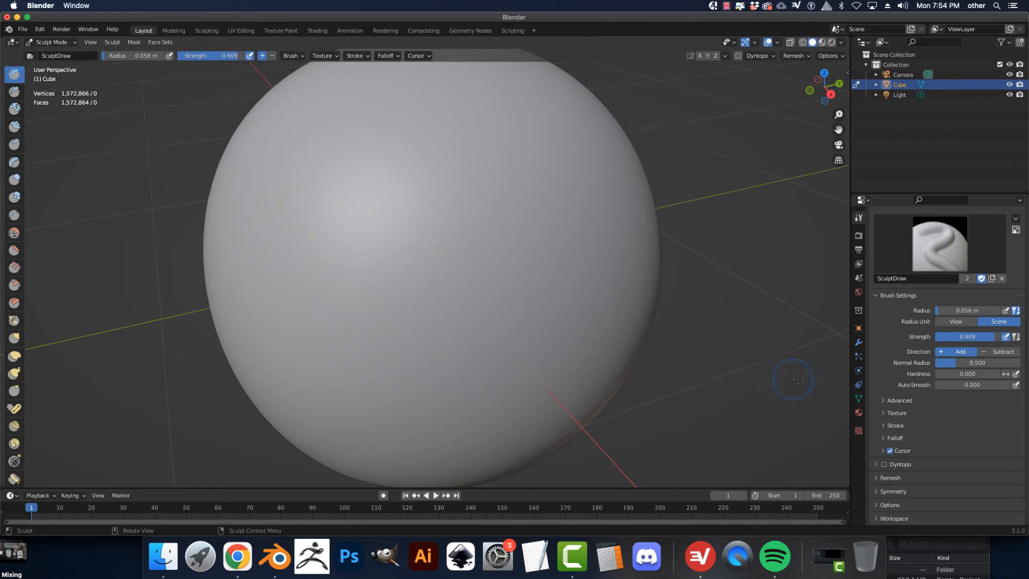
{"action": "left_click_drag", "start_coordinate": [969, 374], "coordinate": [972, 374]}
{"action": "mouse_move", "coordinate": [507, 238]}
{"action": "left_mouse_down"}
{"action": "mouse_move", "coordinate": [418, 218]}
{"action": "mouse_move", "coordinate": [322, 310]}
{"action": "mouse_move", "coordinate": [345, 127]}
{"action": "mouse_move", "coordinate": [244, 162]}
{"action": "left_mouse_up"}
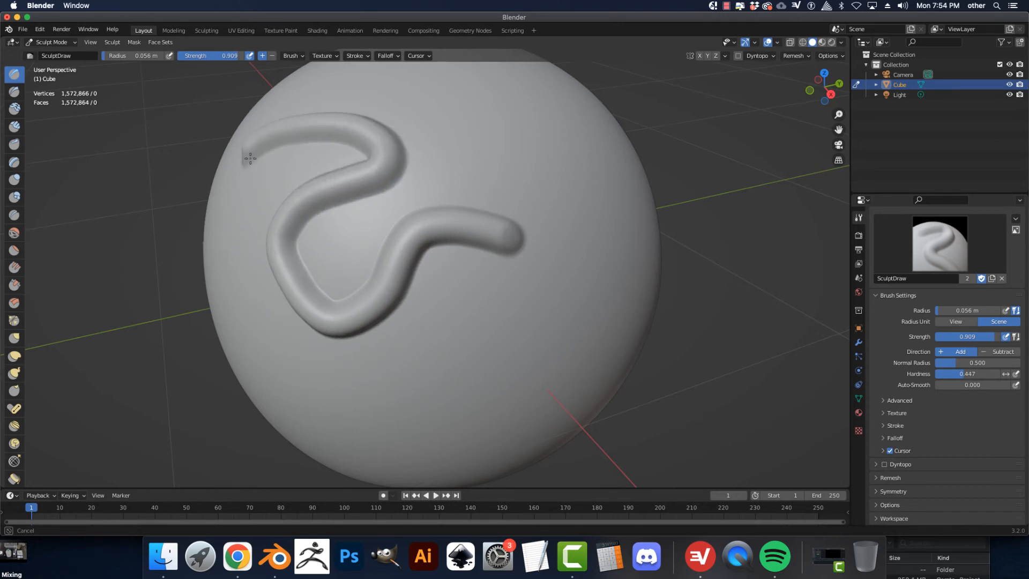
- Set the brush's hardness to 0.712 and sculpt a curved stroke around the end of the winding one
{"action": "scroll", "coordinate": [379, 268], "scroll_direction": "up", "scroll_amount": 5}
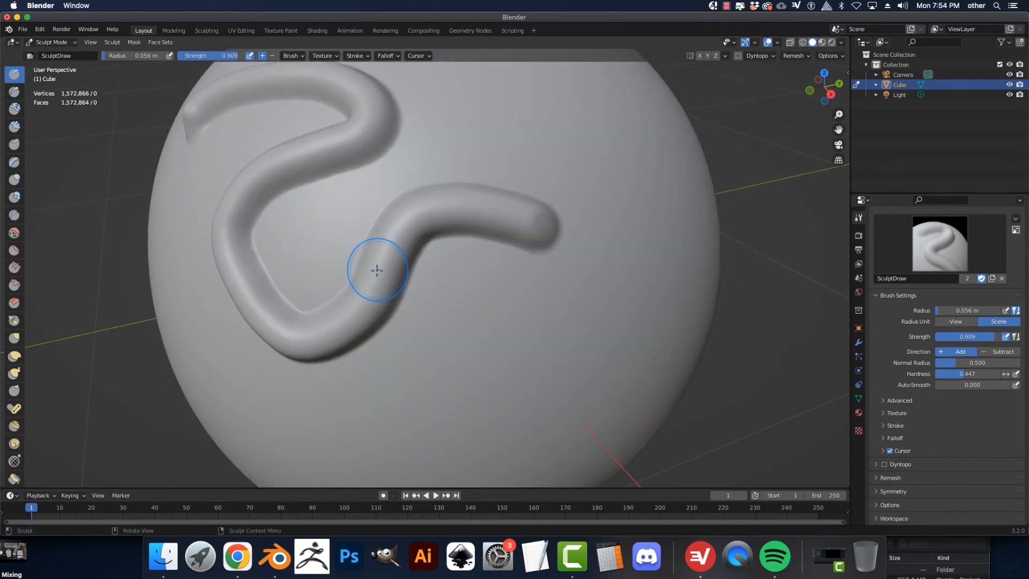
{"action": "scroll", "coordinate": [409, 271], "scroll_direction": "down", "scroll_amount": 2}
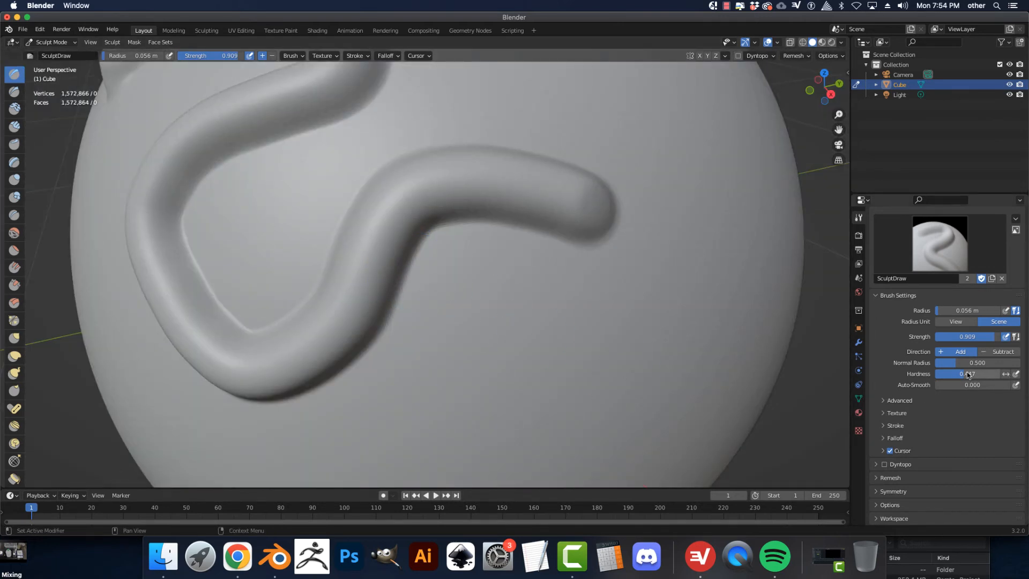
{"action": "mouse_move", "coordinate": [640, 299]}
{"action": "left_mouse_down"}
{"action": "mouse_move", "coordinate": [581, 299]}
{"action": "mouse_move", "coordinate": [544, 329]}
{"action": "mouse_move", "coordinate": [464, 355]}
{"action": "mouse_move", "coordinate": [387, 412]}
{"action": "mouse_move", "coordinate": [541, 318]}
{"action": "mouse_move", "coordinate": [616, 298]}
{"action": "mouse_move", "coordinate": [708, 235]}
{"action": "mouse_move", "coordinate": [675, 158]}
{"action": "mouse_move", "coordinate": [586, 121]}
{"action": "mouse_move", "coordinate": [485, 107]}
{"action": "left_mouse_up"}
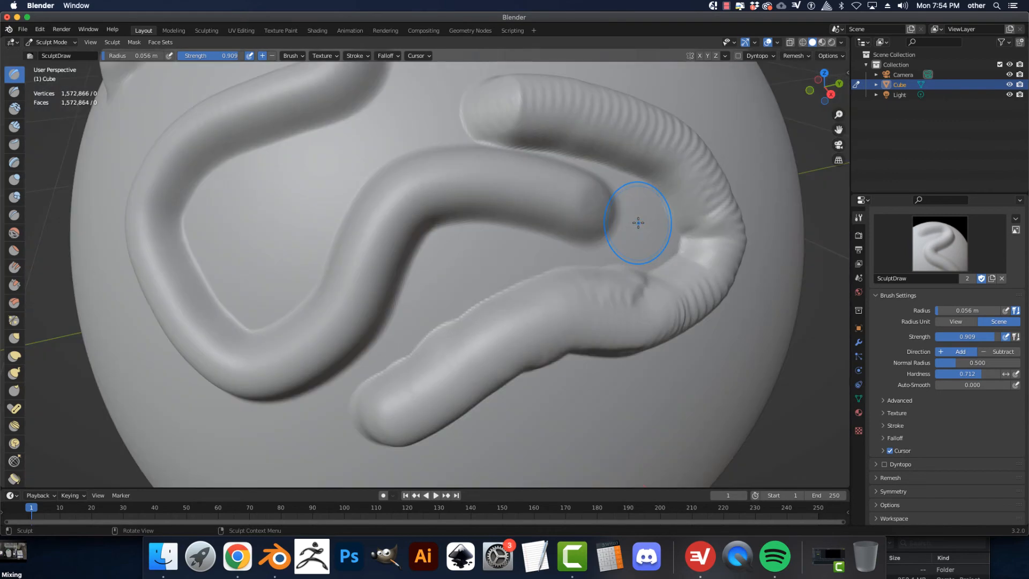
{"action": "mouse_move", "coordinate": [638, 223]}
{"action": "middle_mouse_down"}
{"action": "mouse_move", "coordinate": [574, 229]}
{"action": "mouse_move", "coordinate": [623, 236]}
{"action": "mouse_move", "coordinate": [607, 223]}
{"action": "middle_mouse_up"}
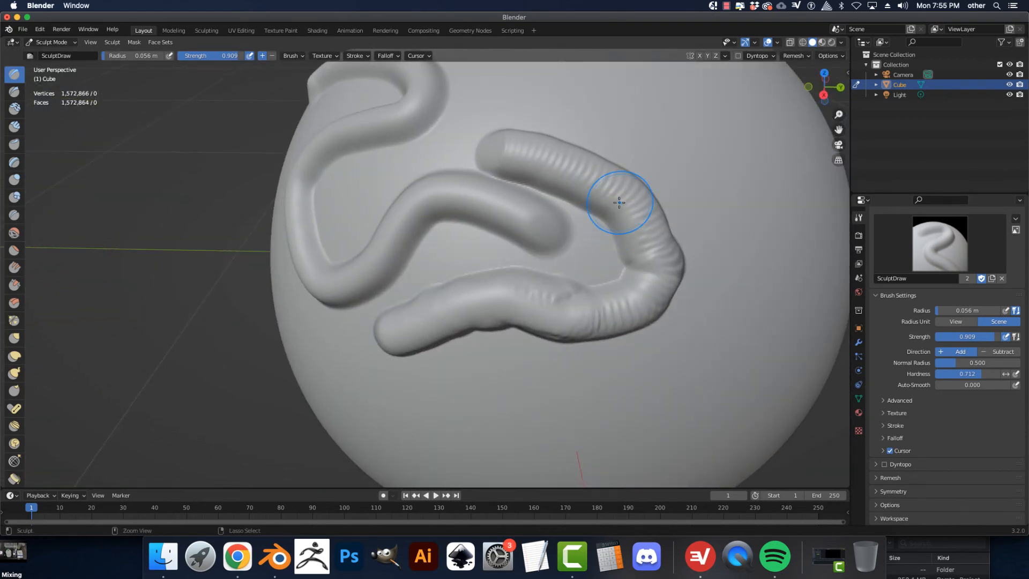
- Undo the strokes made with the raised hardness values
{"action": "key", "text": "super+z"}
{"action": "key", "text": "super+z"}
{"action": "key", "text": "super+z"}
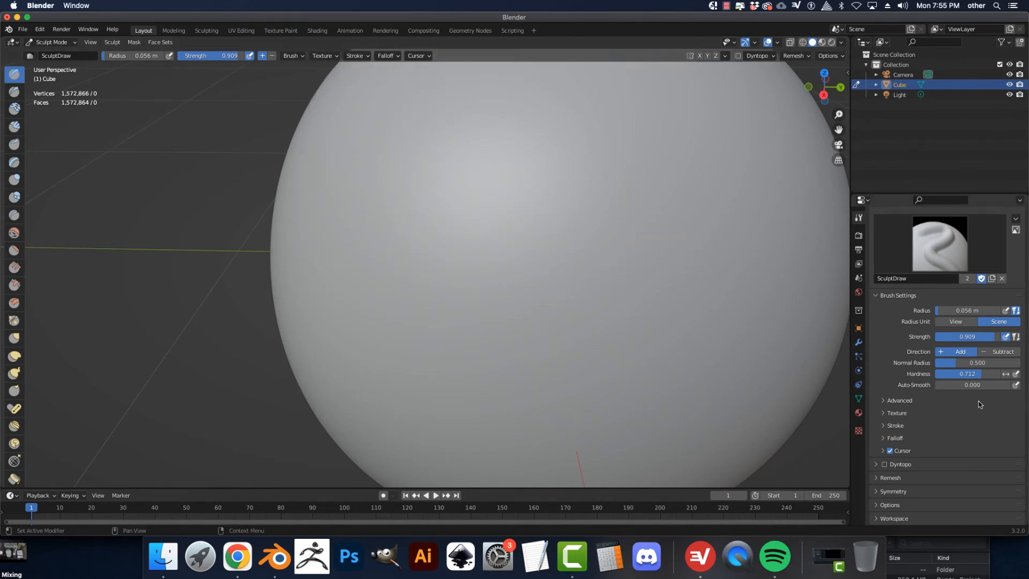
- Reset the brush's hardness to its default value, and reset the whole Draw brush
{"action": "left_click_drag", "start_coordinate": [978, 385], "coordinate": [962, 385]}
{"action": "right_click", "coordinate": [918, 378]}
{"action": "mouse_move", "coordinate": [916, 376]}
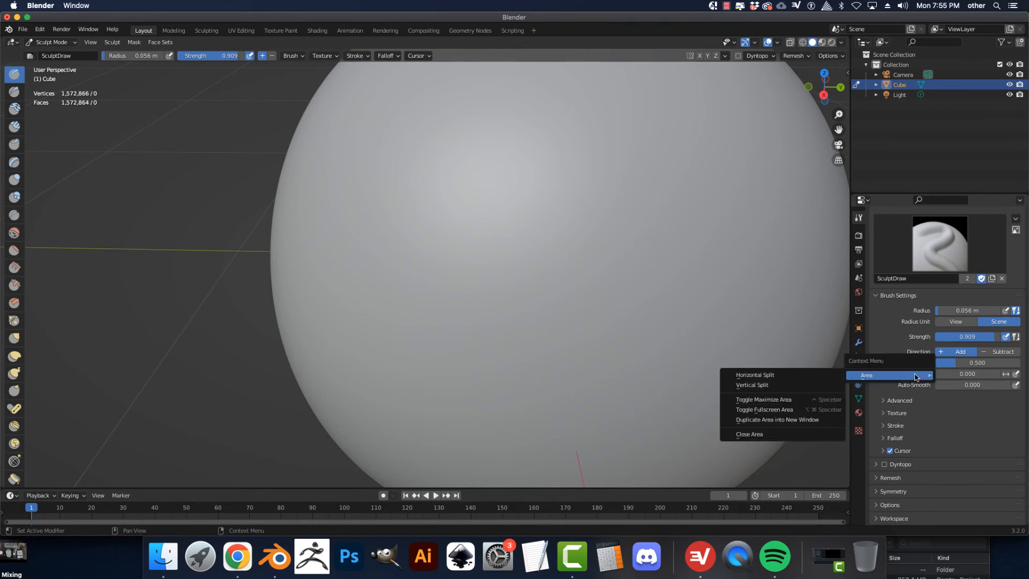
{"action": "right_click", "coordinate": [949, 375]}
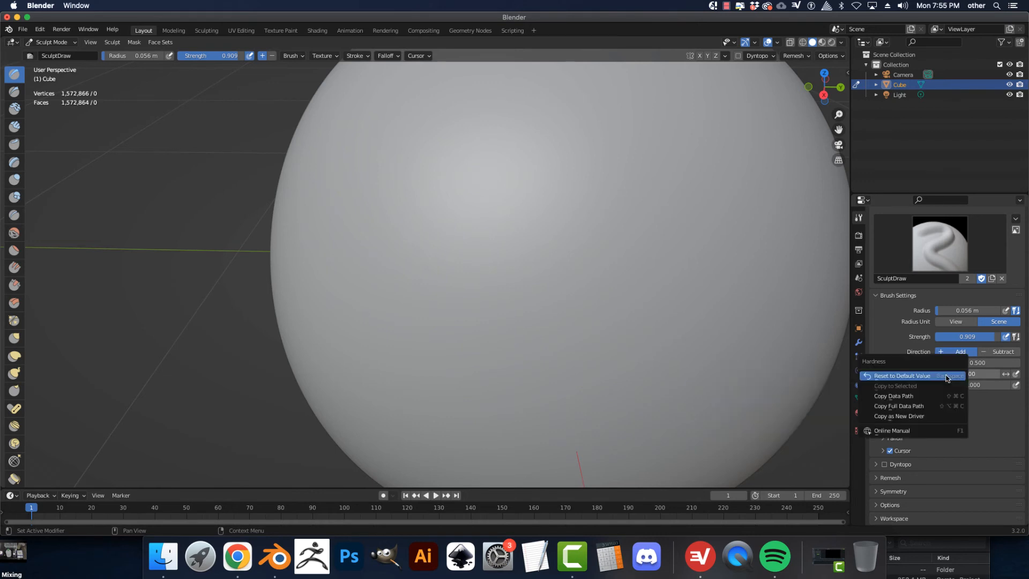
{"action": "left_click", "coordinate": [912, 377]}
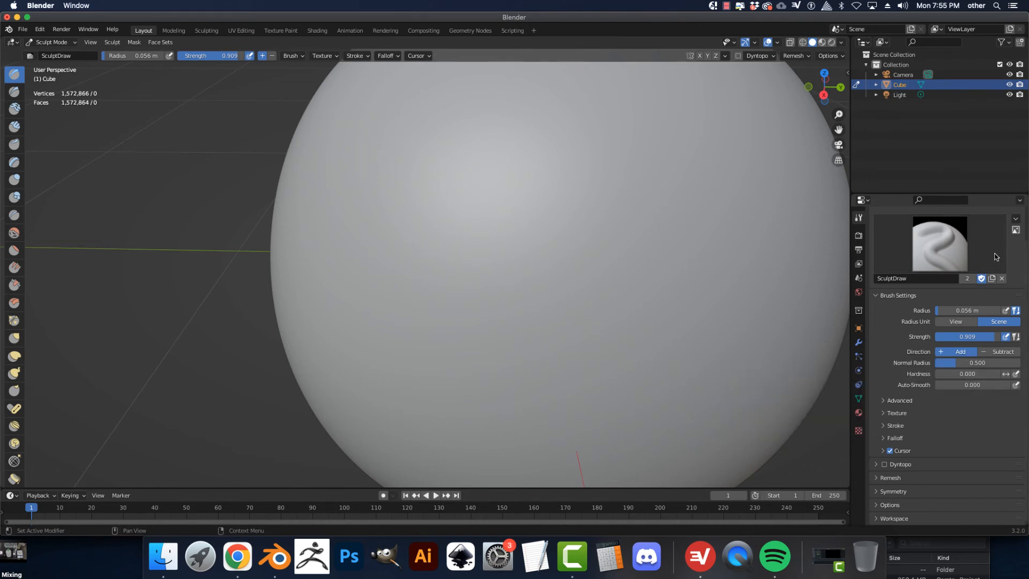
{"action": "left_click", "coordinate": [1013, 217]}
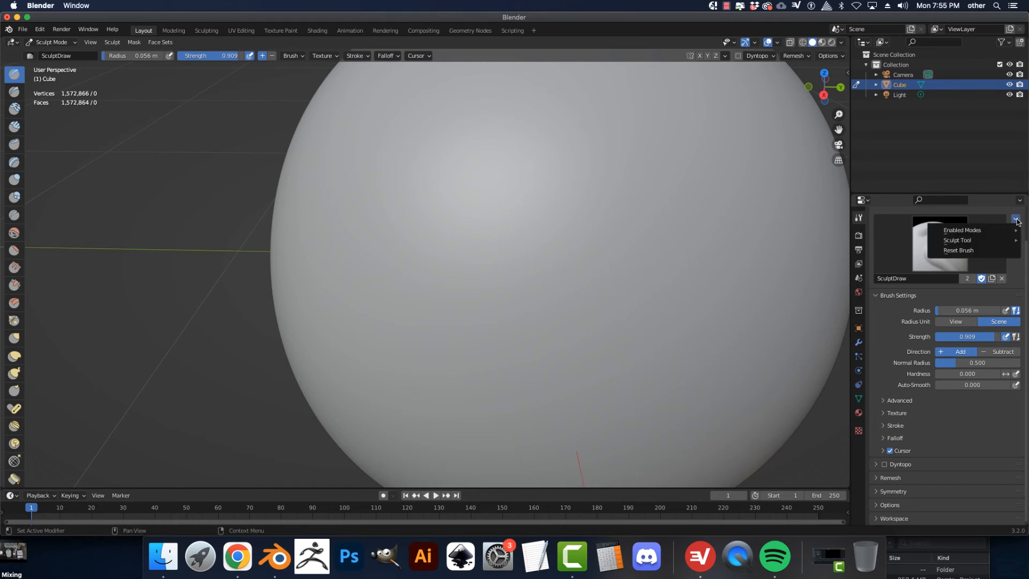
{"action": "left_click", "coordinate": [984, 251]}
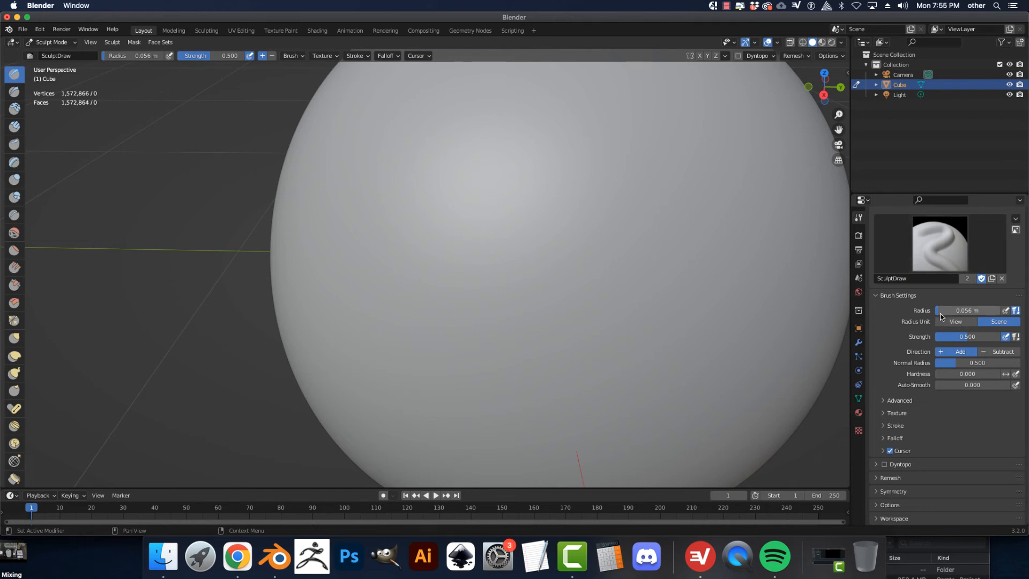
- Set the brush's strength to 0.795 and sculpt a wavy stroke across the middle of the sphere
{"action": "left_click_drag", "start_coordinate": [967, 341], "coordinate": [995, 340]}
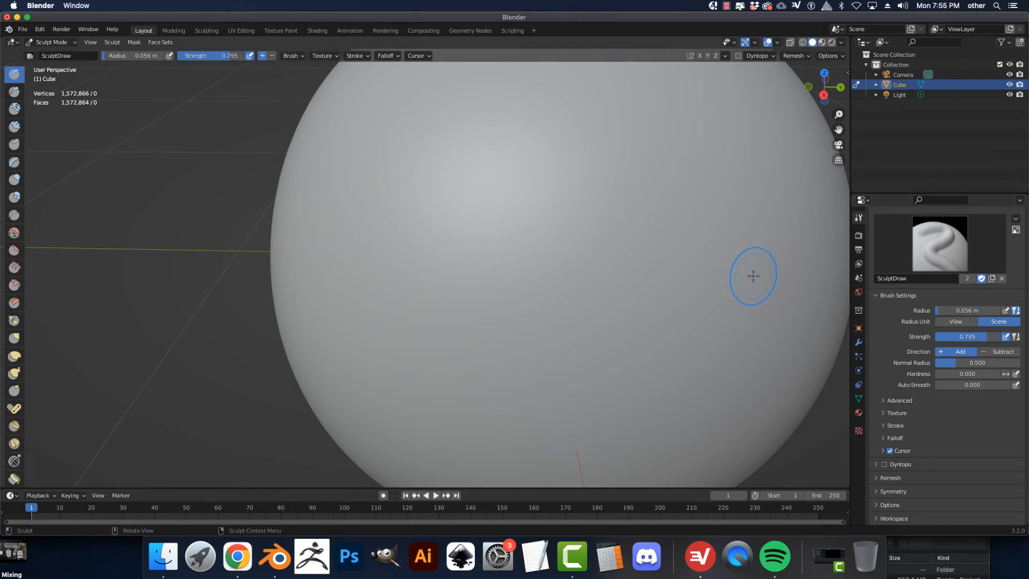
{"action": "mouse_move", "coordinate": [750, 271]}
{"action": "left_mouse_down"}
{"action": "mouse_move", "coordinate": [686, 246]}
{"action": "mouse_move", "coordinate": [438, 319]}
{"action": "mouse_move", "coordinate": [589, 290]}
{"action": "mouse_move", "coordinate": [691, 242]}
{"action": "mouse_move", "coordinate": [741, 248]}
{"action": "mouse_move", "coordinate": [633, 269]}
{"action": "mouse_move", "coordinate": [533, 310]}
{"action": "mouse_move", "coordinate": [372, 297]}
{"action": "left_mouse_up"}
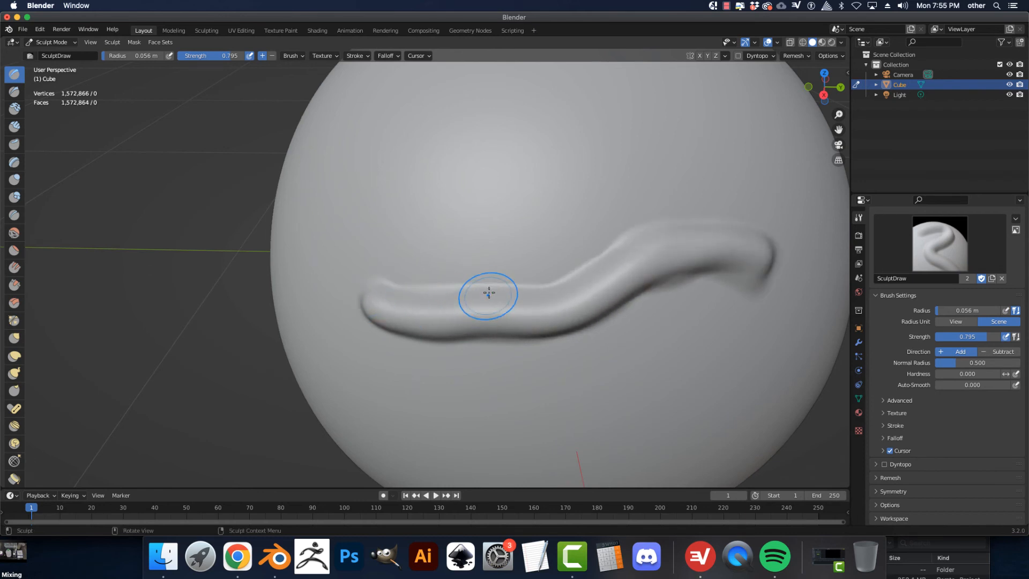
- Reduce the brush's radius to 0.016 m
{"action": "key", "text": "bracketleft"}
{"action": "key", "text": "bracketleft"}
{"action": "key", "text": "bracketleft"}
{"action": "key", "text": "bracketleft"}
{"action": "key", "text": "bracketleft"}
{"action": "key", "text": "bracketleft"}
{"action": "key", "text": "bracketleft"}
{"action": "key", "text": "bracketleft"}
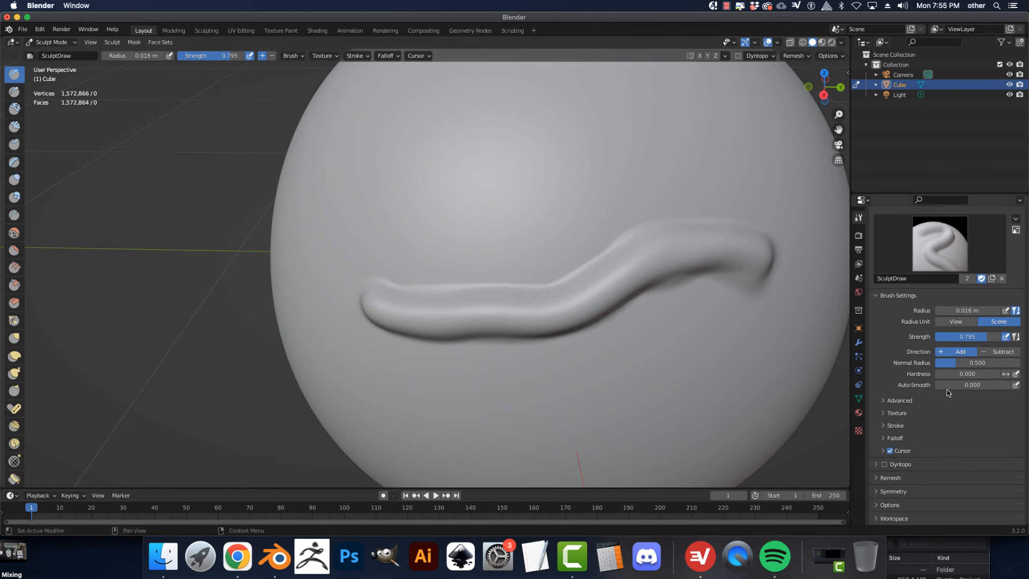
- Set the brush's Auto-Smooth to 0.704 and its radius to 0.041 m
{"action": "left_click", "coordinate": [946, 412]}
{"action": "left_click_drag", "start_coordinate": [950, 387], "coordinate": [998, 388]}
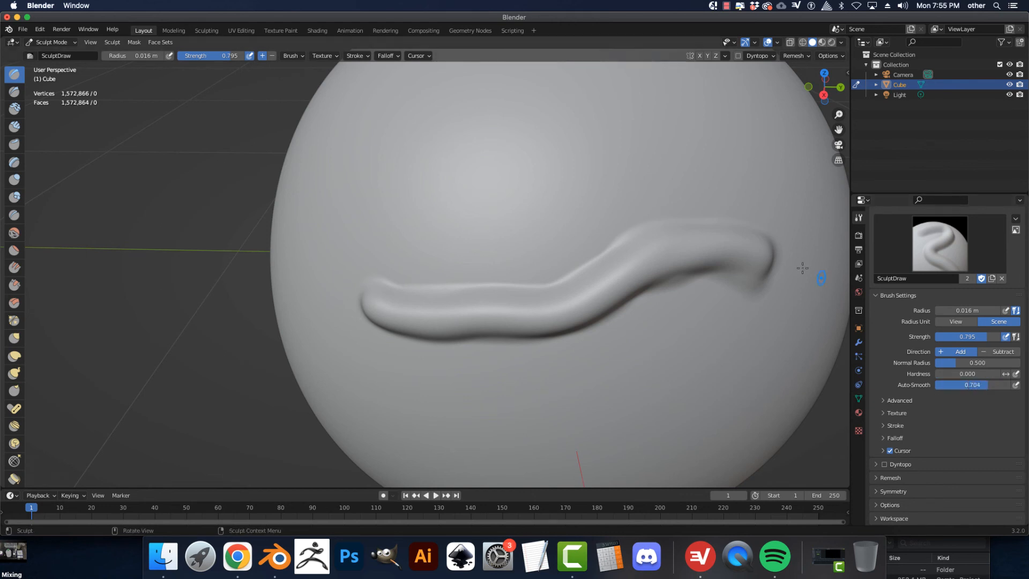
{"action": "key", "text": "bracketright"}
{"action": "key", "text": "bracketright"}
{"action": "key", "text": "bracketright"}
{"action": "key", "text": "bracketright"}
{"action": "key", "text": "bracketright"}
{"action": "key", "text": "bracketright"}
{"action": "key", "text": "bracketright"}
{"action": "key", "text": "bracketright"}
{"action": "key", "text": "bracketright"}
- Sculpt a smoothed wavy ridge just above the existing stroke on the sphere
{"action": "mouse_move", "coordinate": [758, 172]}
{"action": "left_mouse_down"}
{"action": "mouse_move", "coordinate": [717, 161]}
{"action": "mouse_move", "coordinate": [608, 163]}
{"action": "mouse_move", "coordinate": [549, 223]}
{"action": "mouse_move", "coordinate": [445, 218]}
{"action": "mouse_move", "coordinate": [395, 184]}
{"action": "mouse_move", "coordinate": [450, 225]}
{"action": "mouse_move", "coordinate": [530, 228]}
{"action": "mouse_move", "coordinate": [659, 158]}
{"action": "mouse_move", "coordinate": [742, 164]}
{"action": "mouse_move", "coordinate": [615, 169]}
{"action": "mouse_move", "coordinate": [548, 218]}
{"action": "mouse_move", "coordinate": [466, 223]}
{"action": "mouse_move", "coordinate": [411, 178]}
{"action": "mouse_move", "coordinate": [501, 231]}
{"action": "left_mouse_up"}
{"action": "mouse_move", "coordinate": [566, 207]}
{"action": "left_mouse_down"}
{"action": "mouse_move", "coordinate": [624, 179]}
{"action": "mouse_move", "coordinate": [707, 169]}
{"action": "mouse_move", "coordinate": [746, 180]}
{"action": "mouse_move", "coordinate": [696, 198]}
{"action": "left_mouse_up"}
{"action": "scroll", "coordinate": [639, 210], "scroll_direction": "up", "scroll_amount": 3}
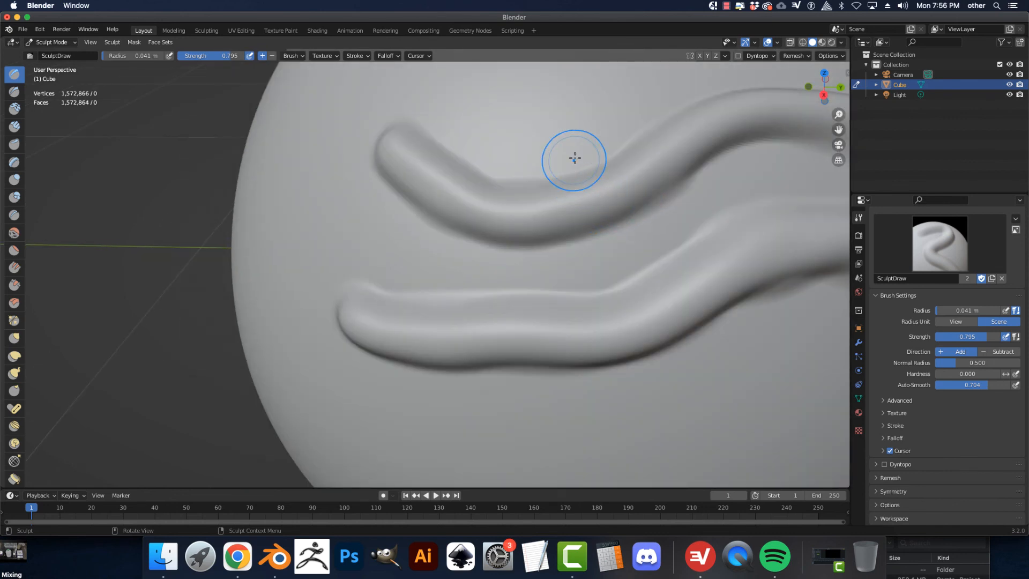
- Reduce the brush's radius to 0.016 m and return it to 0.041 m
{"action": "key", "text": "bracketleft"}
{"action": "key", "text": "bracketleft"}
{"action": "key", "text": "bracketleft"}
{"action": "key", "text": "bracketleft"}
{"action": "key", "text": "bracketleft"}
{"action": "key", "text": "bracketleft"}
{"action": "key", "text": "bracketleft"}
{"action": "key", "text": "bracketleft"}
{"action": "key", "text": "bracketleft"}
{"action": "key", "text": "bracketleft"}
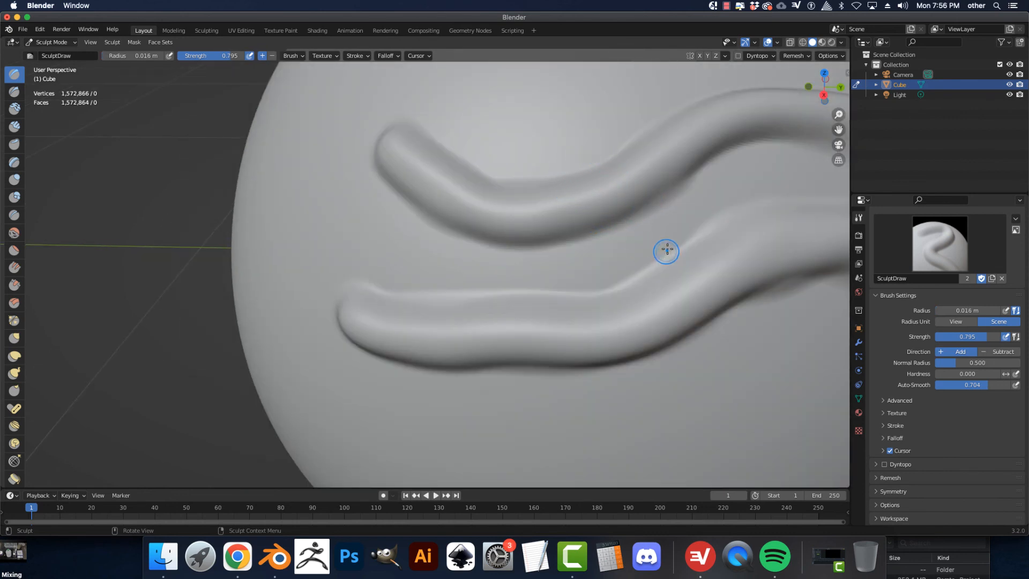
{"action": "key", "text": "bracketright"}
{"action": "key", "text": "bracketright"}
{"action": "key", "text": "bracketright"}
{"action": "key", "text": "bracketright"}
{"action": "key", "text": "bracketright"}
{"action": "key", "text": "bracketright"}
{"action": "key", "text": "bracketright"}
{"action": "key", "text": "bracketright"}
{"action": "key", "text": "bracketright"}
- Sculpt a stroke along the lower edge of the upper ridge and a shorter diagonal stroke below the lower ridge
{"action": "mouse_move", "coordinate": [769, 175]}
{"action": "left_mouse_down"}
{"action": "mouse_move", "coordinate": [532, 246]}
{"action": "mouse_move", "coordinate": [477, 242]}
{"action": "mouse_move", "coordinate": [431, 221]}
{"action": "mouse_move", "coordinate": [383, 176]}
{"action": "mouse_move", "coordinate": [461, 228]}
{"action": "mouse_move", "coordinate": [523, 244]}
{"action": "mouse_move", "coordinate": [620, 218]}
{"action": "mouse_move", "coordinate": [760, 145]}
{"action": "mouse_move", "coordinate": [584, 231]}
{"action": "mouse_move", "coordinate": [480, 230]}
{"action": "mouse_move", "coordinate": [395, 184]}
{"action": "mouse_move", "coordinate": [376, 198]}
{"action": "left_mouse_up"}
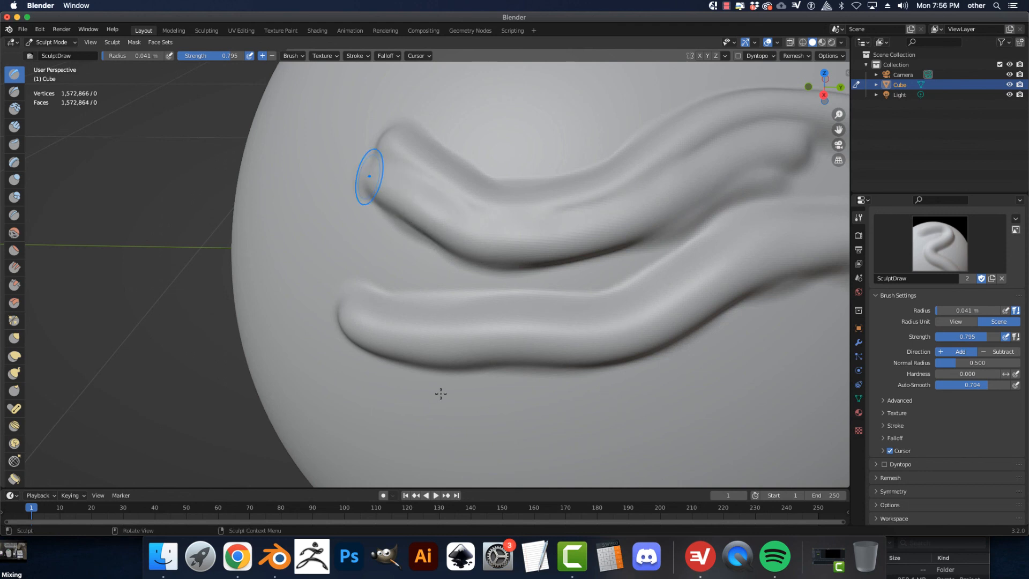
{"action": "scroll", "coordinate": [458, 407], "scroll_direction": "down", "scroll_amount": 5}
{"action": "mouse_move", "coordinate": [639, 292]}
{"action": "left_mouse_down"}
{"action": "mouse_move", "coordinate": [541, 341]}
{"action": "mouse_move", "coordinate": [462, 358]}
{"action": "left_mouse_up"}
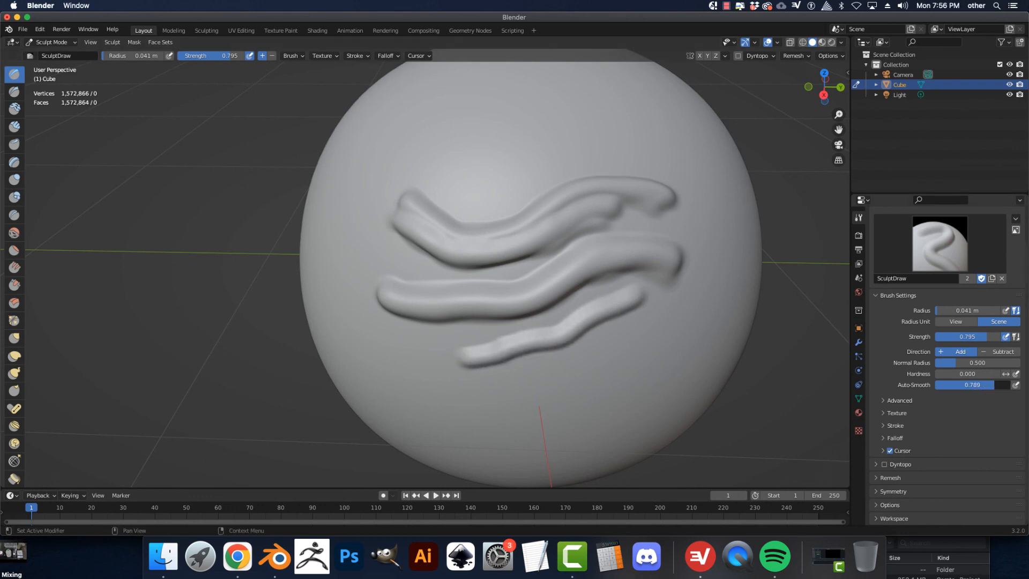
- Set the brush's Auto-Smooth to 0.914 and sculpt along the underside of the lowest ridge
{"action": "left_click_drag", "start_coordinate": [972, 385], "coordinate": [988, 384]}
{"action": "mouse_move", "coordinate": [649, 335]}
{"action": "left_mouse_down"}
{"action": "mouse_move", "coordinate": [575, 365]}
{"action": "mouse_move", "coordinate": [608, 324]}
{"action": "mouse_move", "coordinate": [645, 313]}
{"action": "mouse_move", "coordinate": [455, 375]}
{"action": "left_mouse_up"}
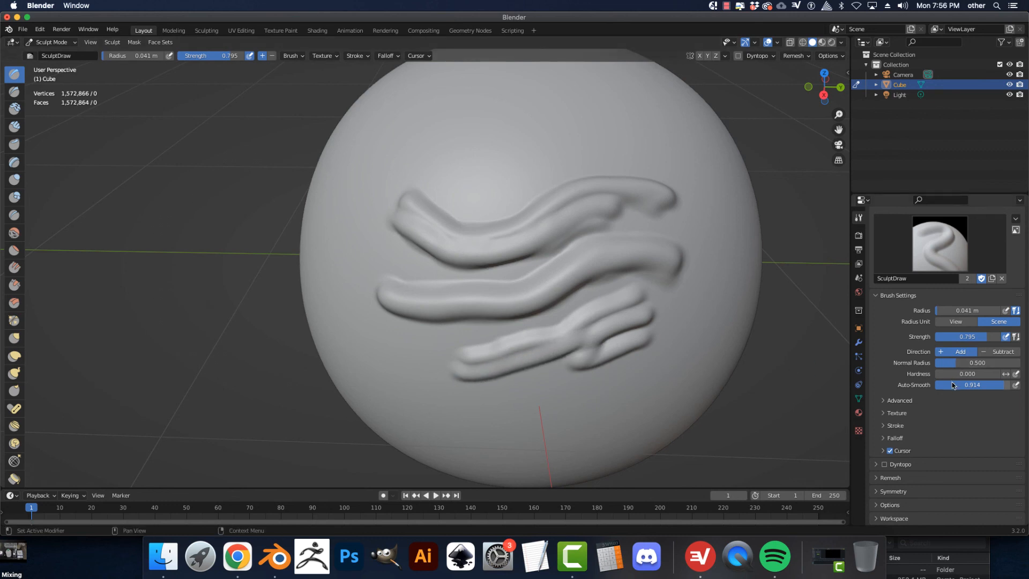
- Set the brush's Auto-Smooth to 0 and sculpt a short stroke just under the start of the middle ridge
{"action": "left_click_drag", "start_coordinate": [952, 385], "coordinate": [927, 385]}
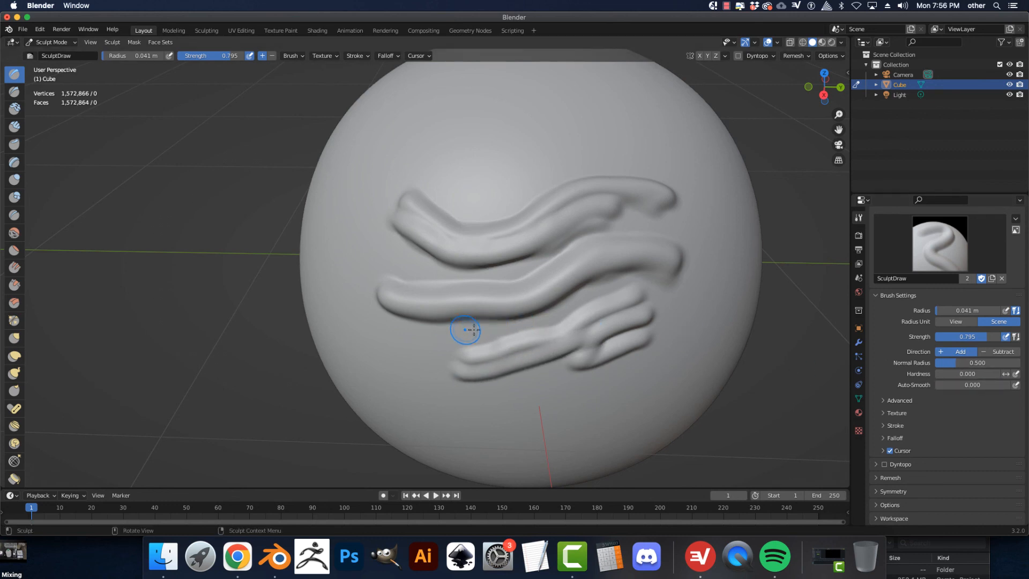
{"action": "mouse_move", "coordinate": [474, 329]}
{"action": "left_mouse_down"}
{"action": "mouse_move", "coordinate": [400, 321]}
{"action": "mouse_move", "coordinate": [484, 324]}
{"action": "mouse_move", "coordinate": [458, 322]}
{"action": "left_mouse_up"}
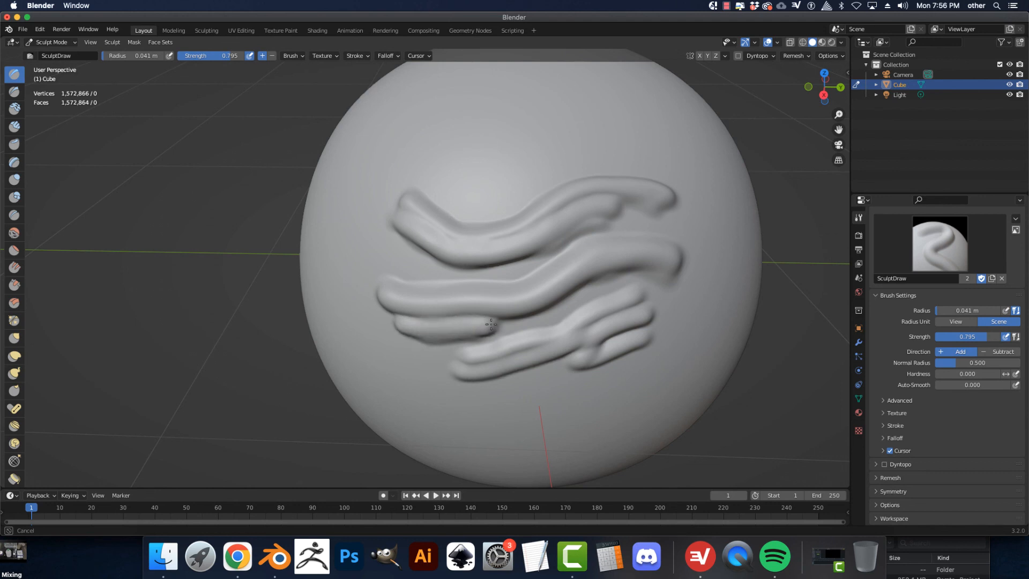
{"action": "left_click_drag", "start_coordinate": [490, 324], "coordinate": [443, 317]}
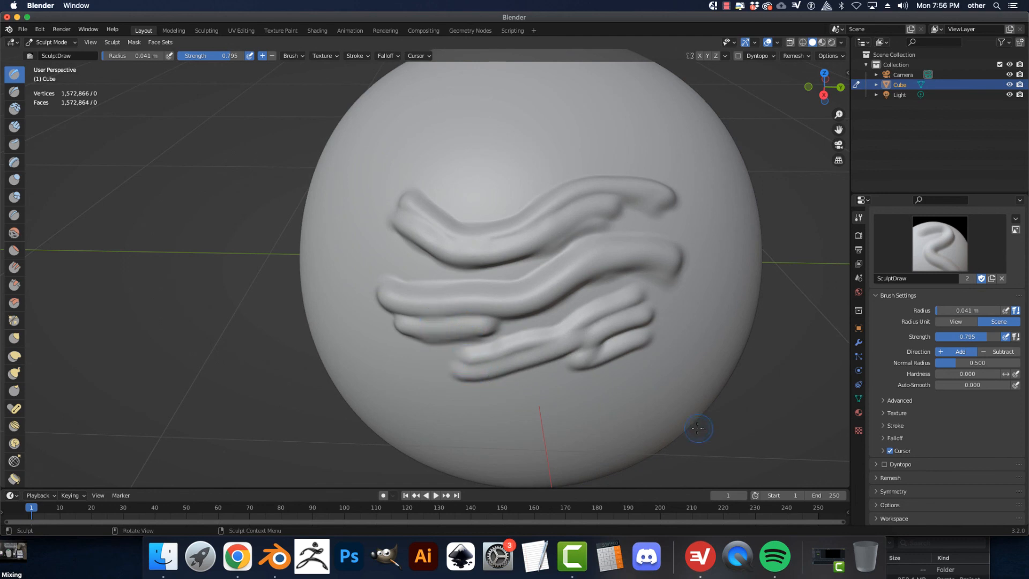